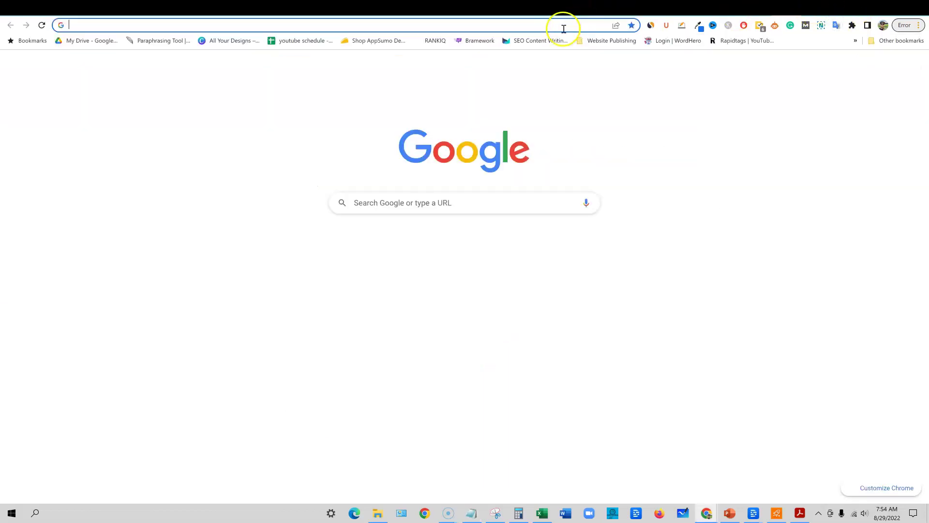
# - Search for 'captera', accept the cookie banner, and scroll the SEO software listings down to RankIQ
pyautogui.click(564, 25)
pyautogui.write('captera')
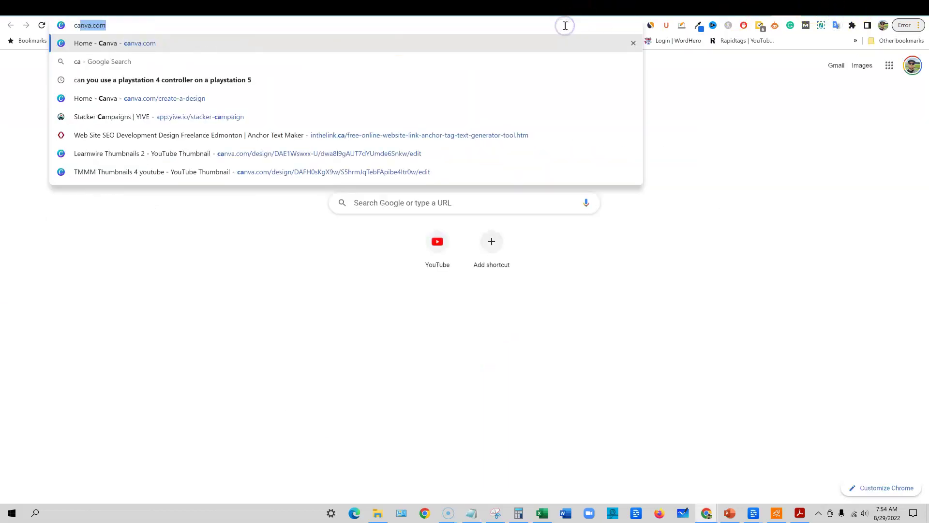
pyautogui.press('Return')
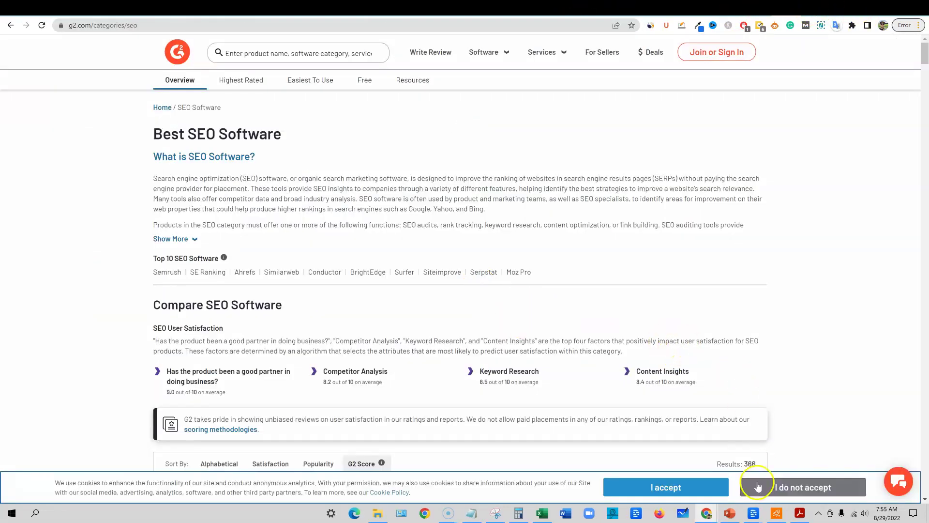
pyautogui.click(705, 493)
pyautogui.scroll(-10, 514, 342)
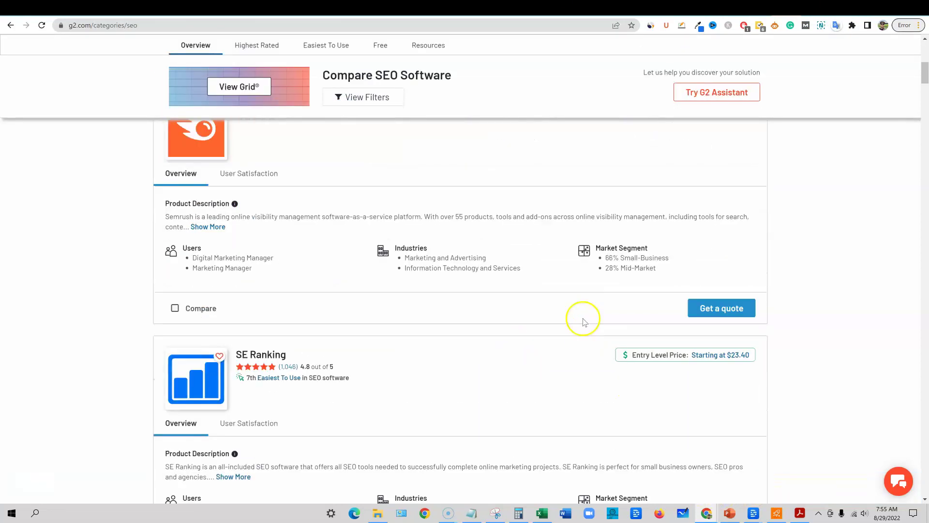
pyautogui.scroll(-11, 474, 406)
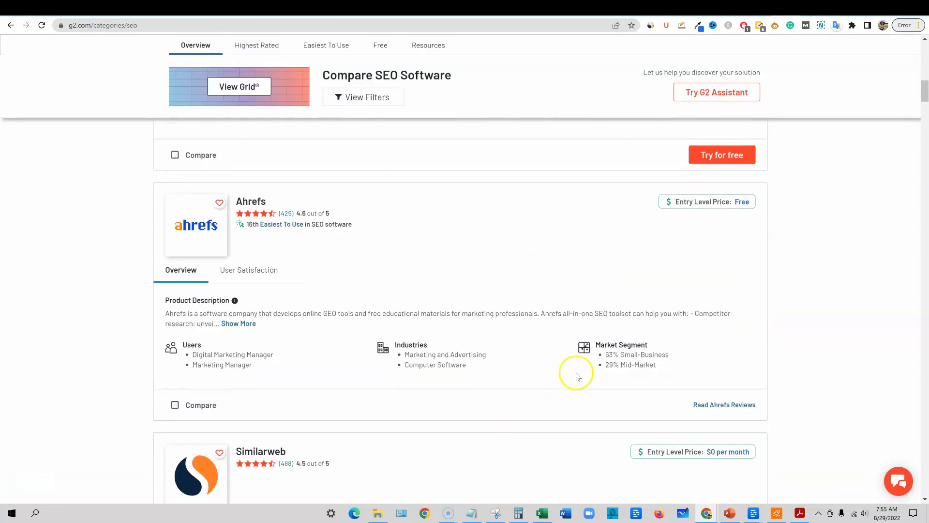
pyautogui.scroll(-18, 576, 378)
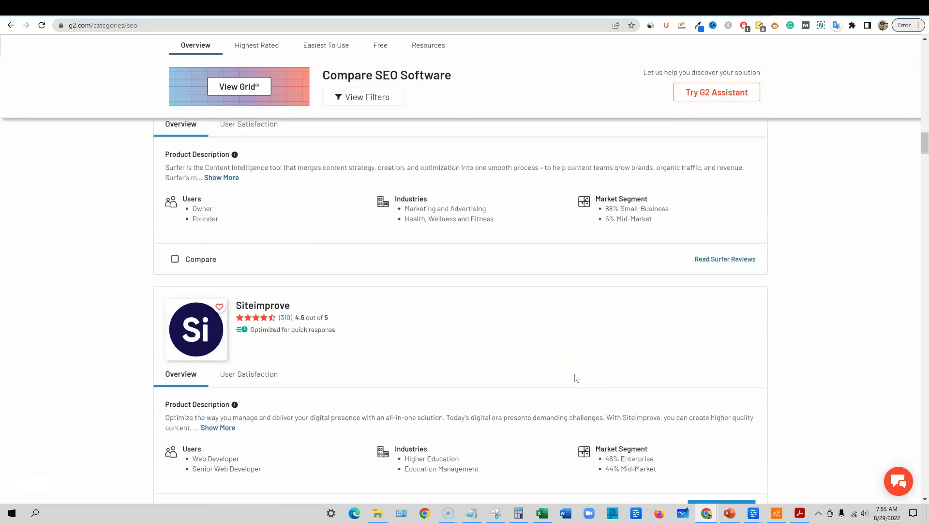
pyautogui.scroll(-20, 575, 377)
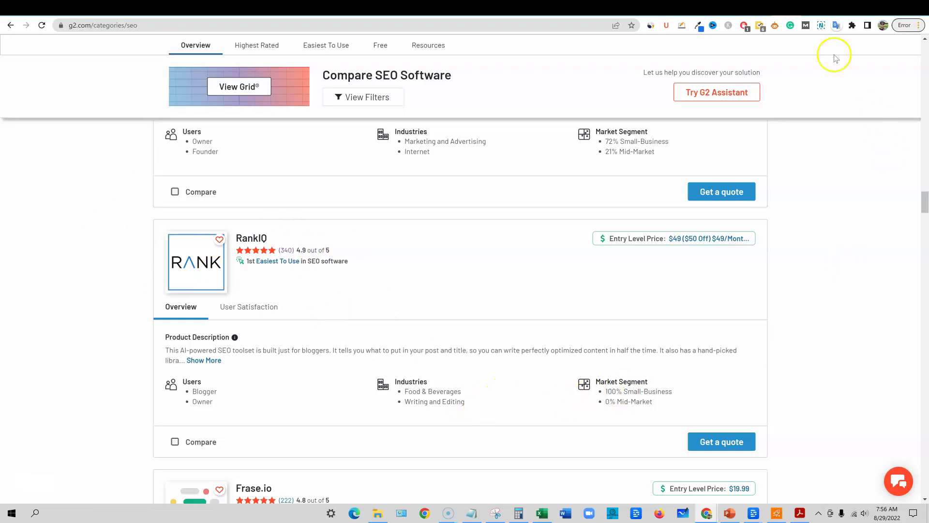
# - Back in RankIQ, open the Keyword Research Library and choose the Blogging niche
pyautogui.click(733, 10)
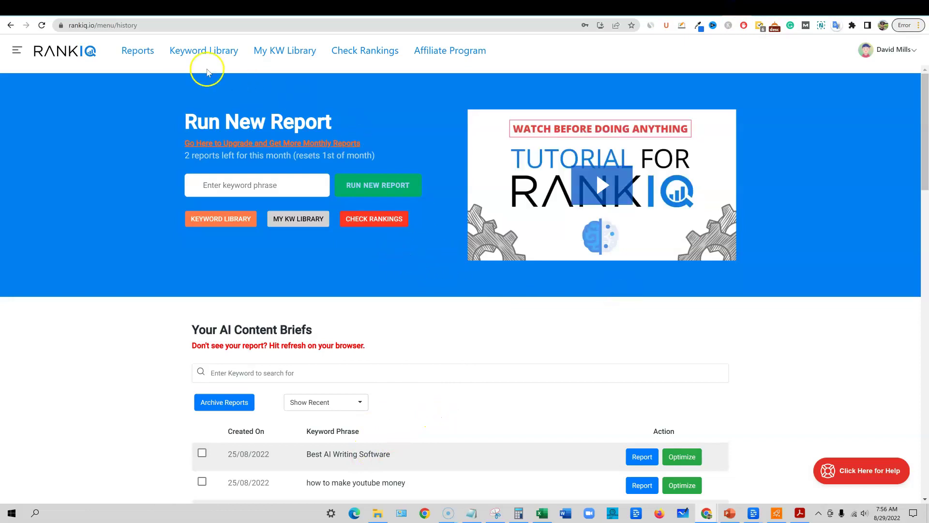
pyautogui.click(202, 53)
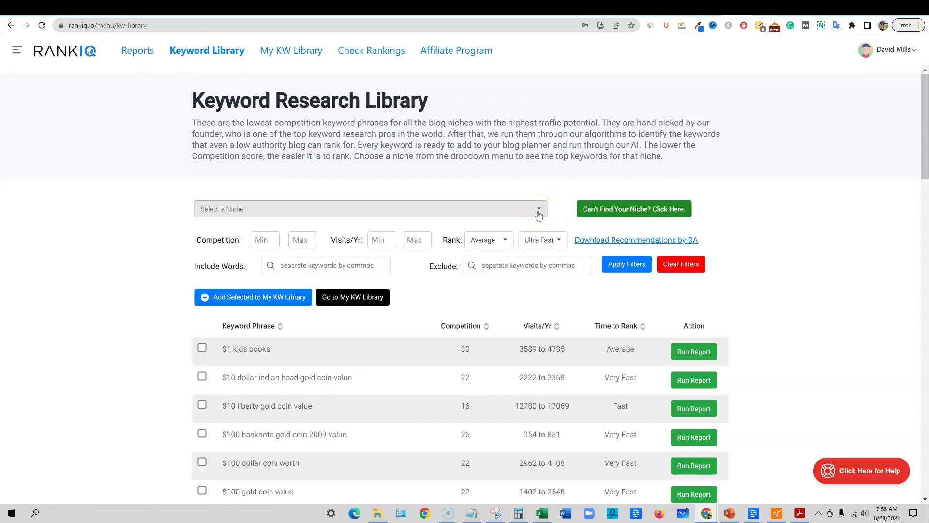
pyautogui.click(538, 212)
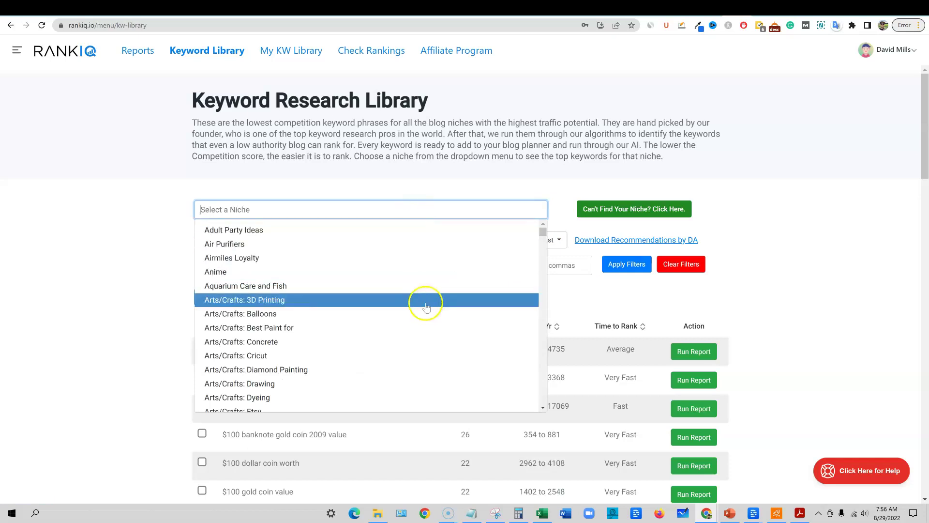
pyautogui.scroll(-9, 426, 306)
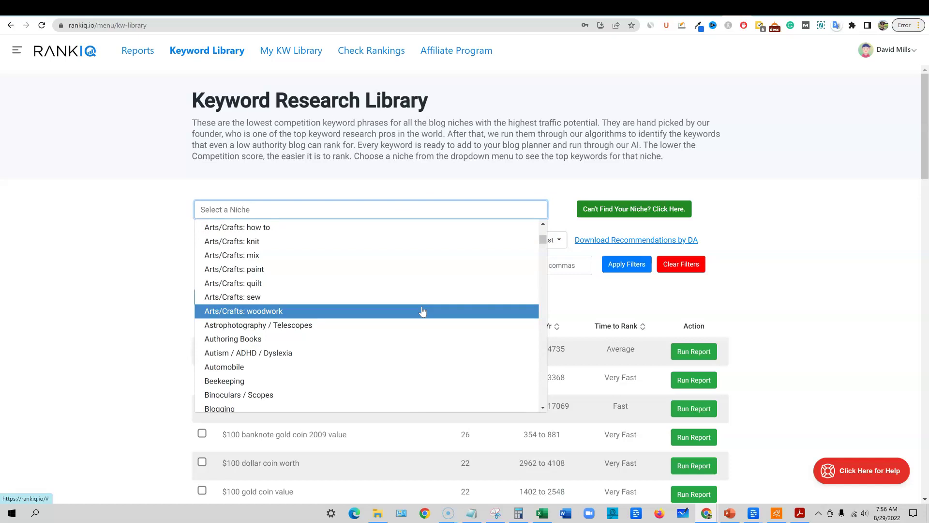
pyautogui.click(415, 305)
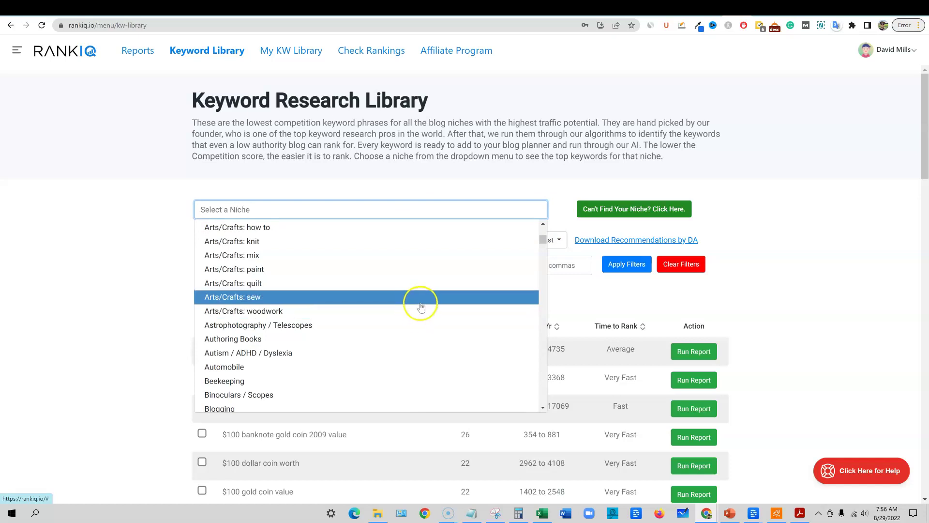
pyautogui.scroll(-2, 413, 307)
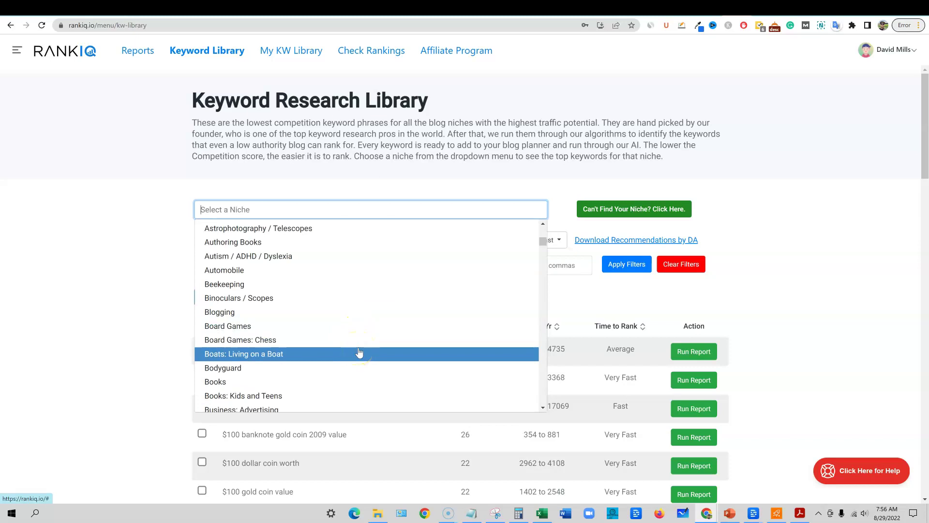
pyautogui.click(263, 310)
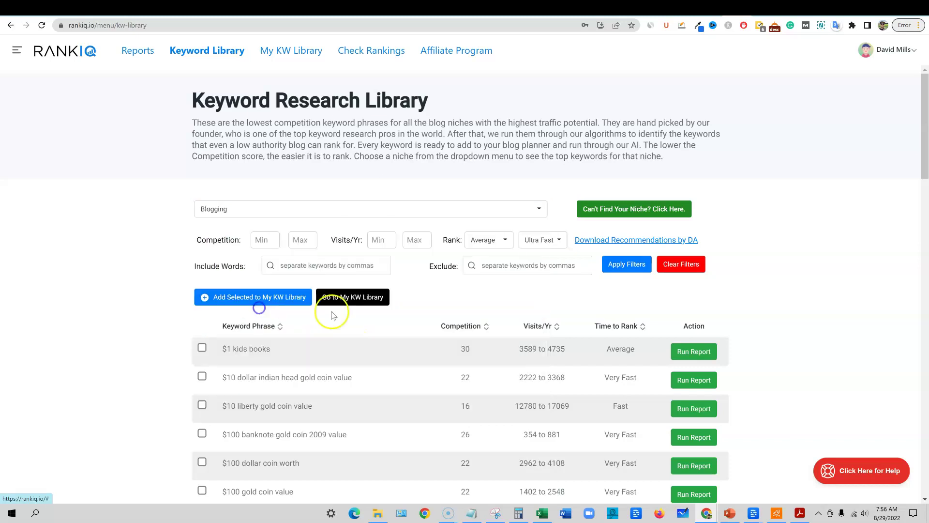
pyautogui.scroll(-3, 208, 293)
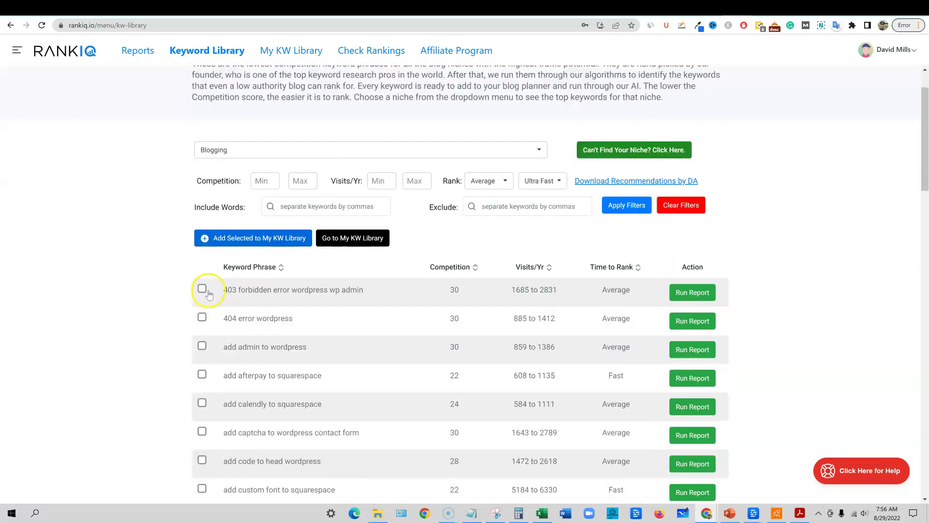
pyautogui.scroll(-11, 360, 280)
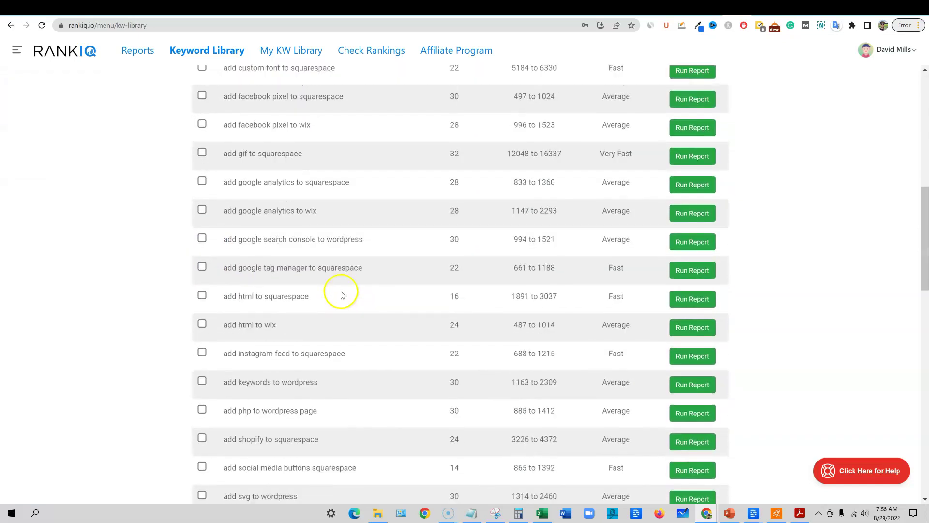
pyautogui.scroll(-13, 379, 297)
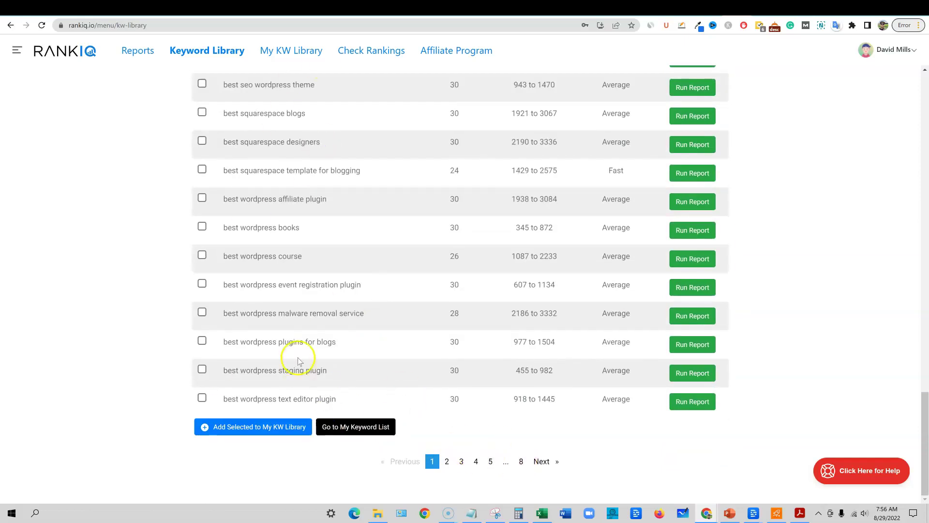
pyautogui.scroll(20, 297, 356)
pyautogui.scroll(4, 296, 360)
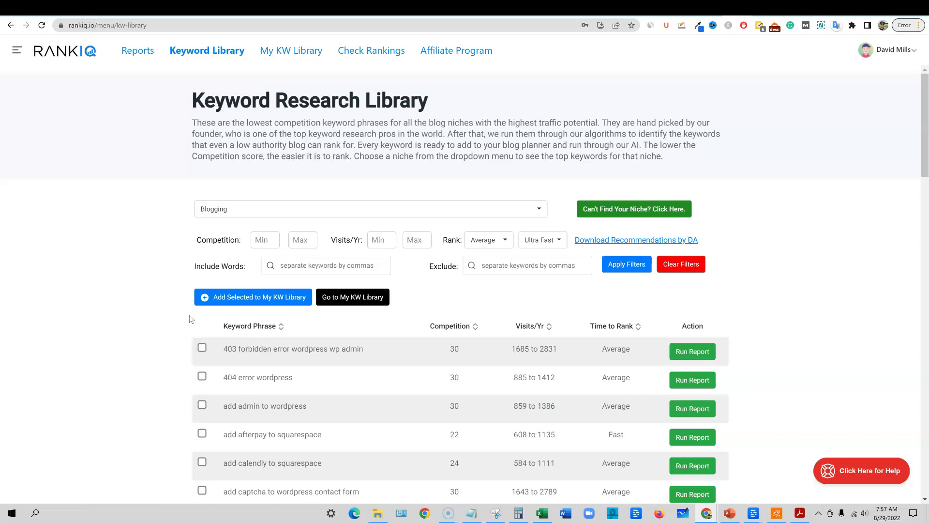
pyautogui.click(194, 328)
pyautogui.scroll(-4, 346, 398)
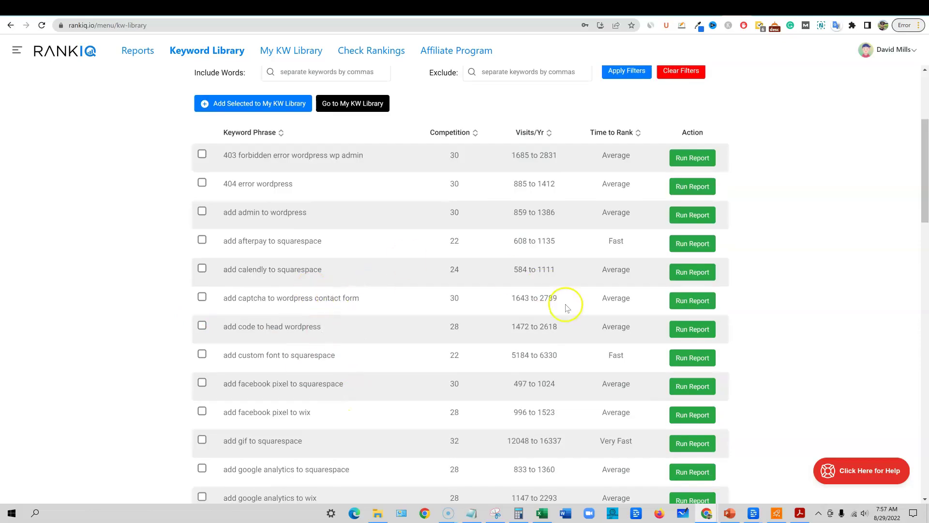
pyautogui.scroll(4, 567, 309)
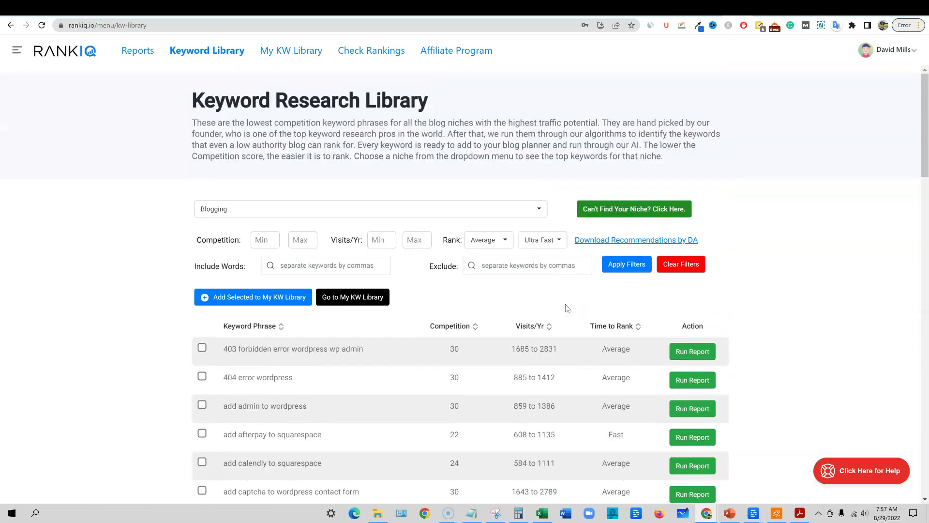
pyautogui.scroll(-1, 567, 309)
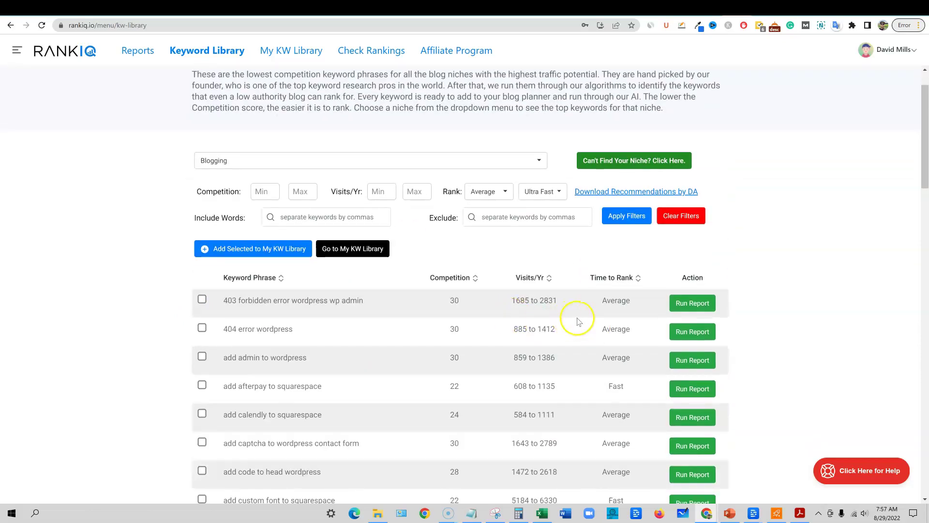
pyautogui.click(342, 216)
pyautogui.click(508, 218)
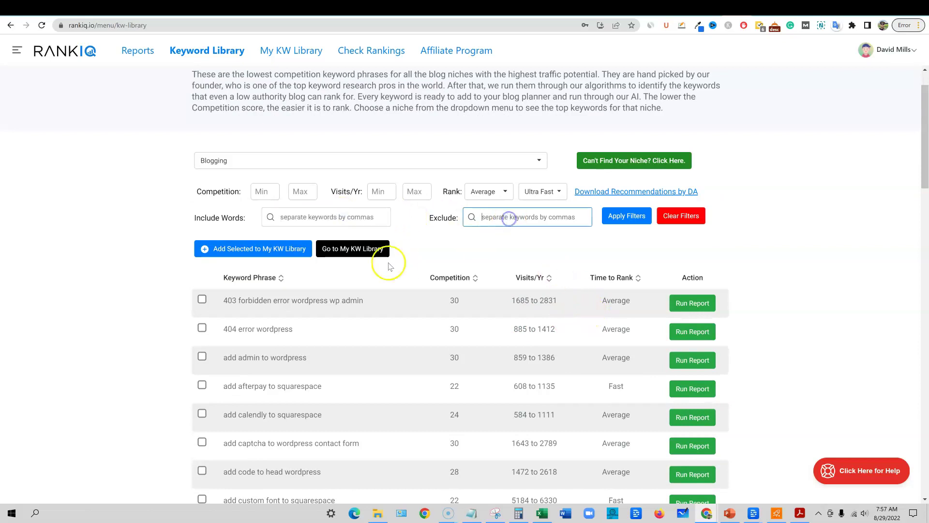
pyautogui.click(128, 203)
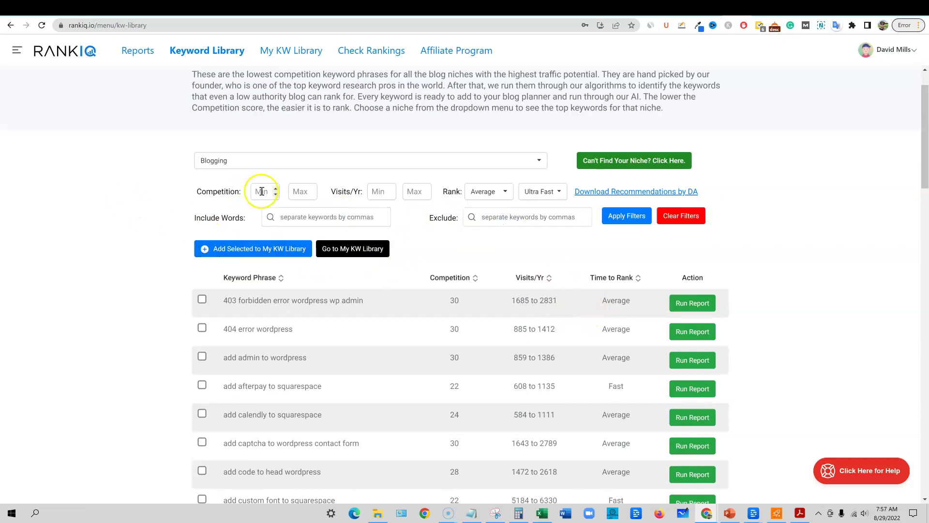
pyautogui.click(299, 192)
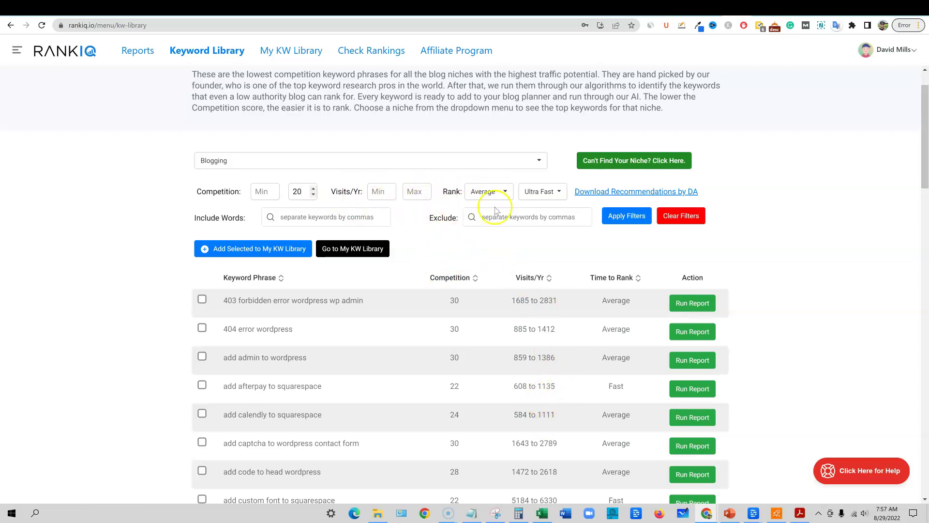
pyautogui.click(562, 194)
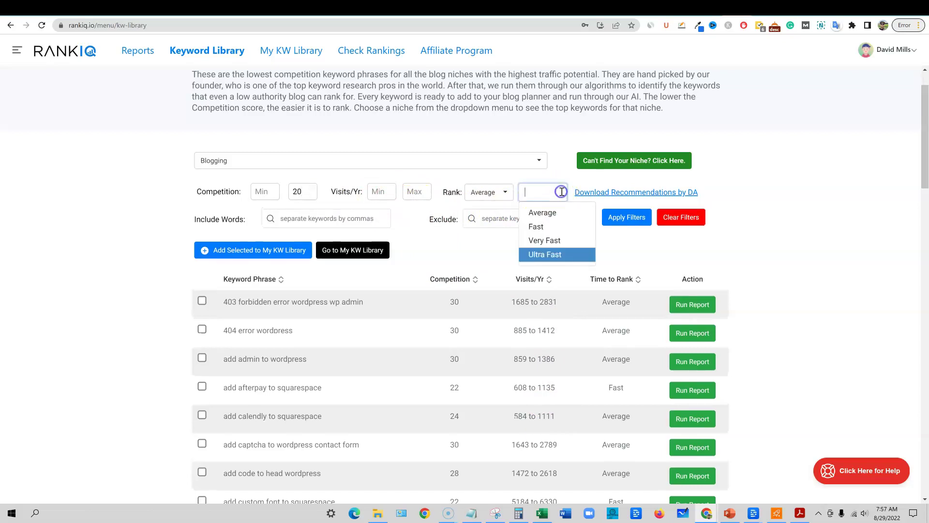
pyautogui.click(489, 192)
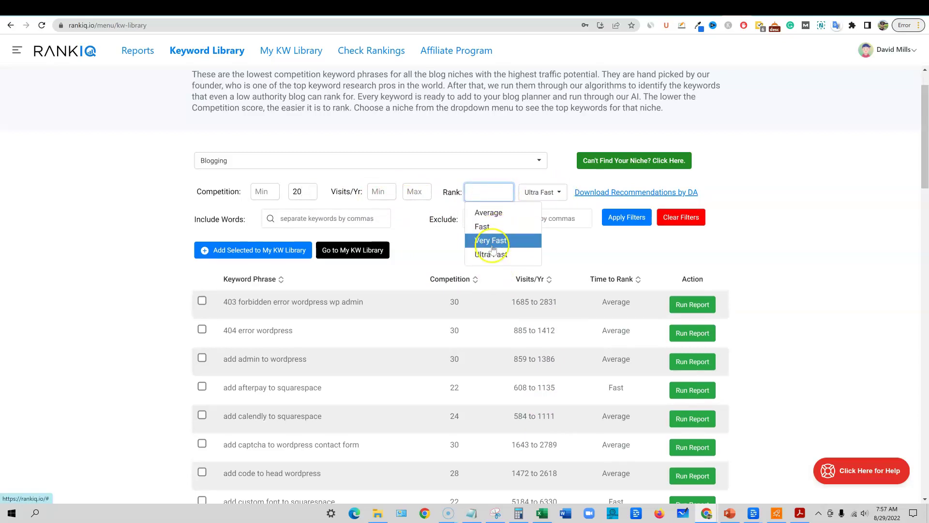
pyautogui.click(499, 227)
pyautogui.click(555, 192)
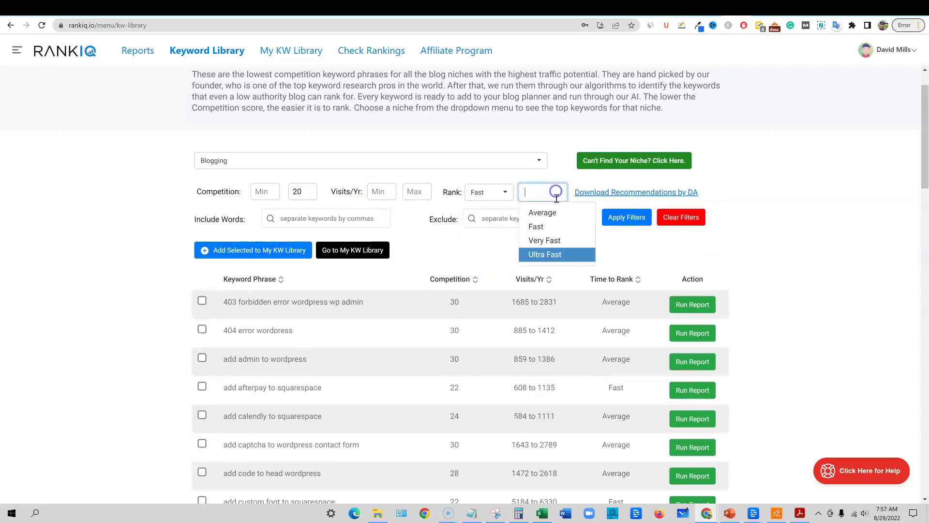
pyautogui.click(547, 254)
pyautogui.click(627, 216)
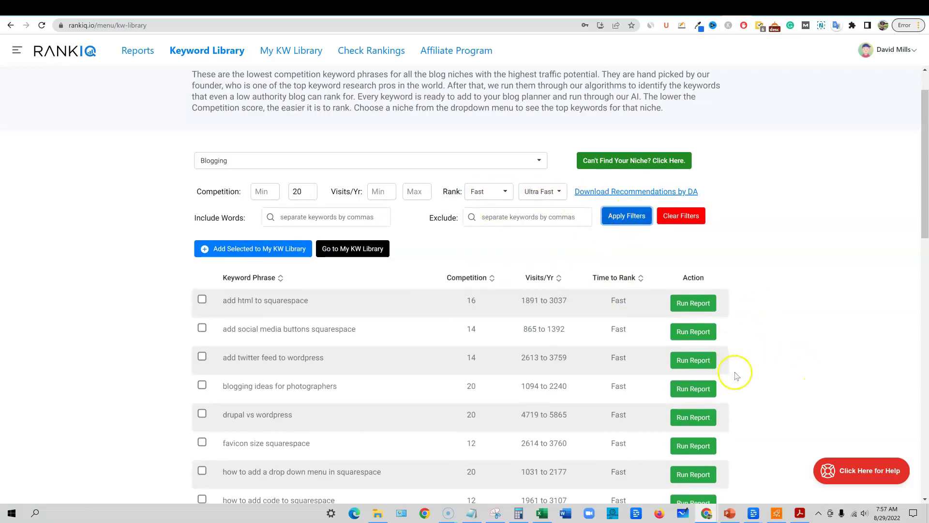
pyautogui.scroll(-4, 737, 375)
pyautogui.scroll(-12, 736, 375)
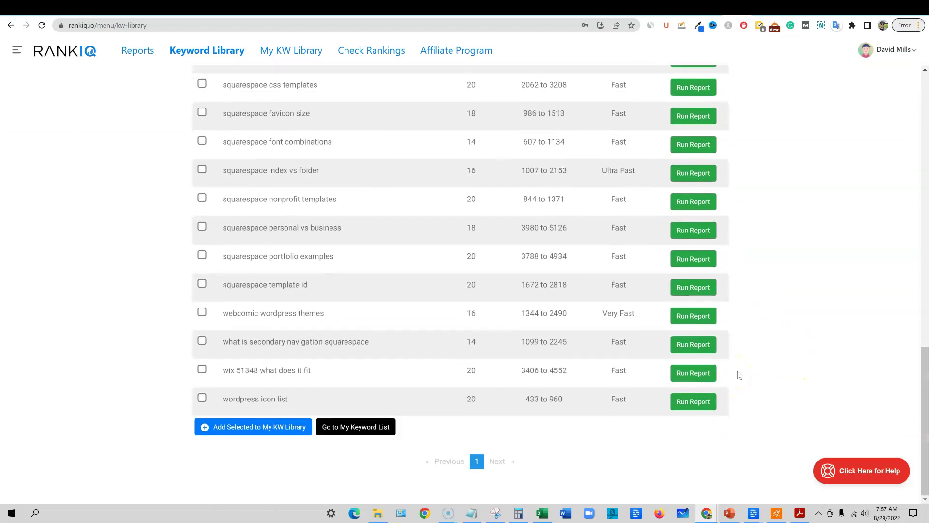
pyautogui.scroll(3, 348, 336)
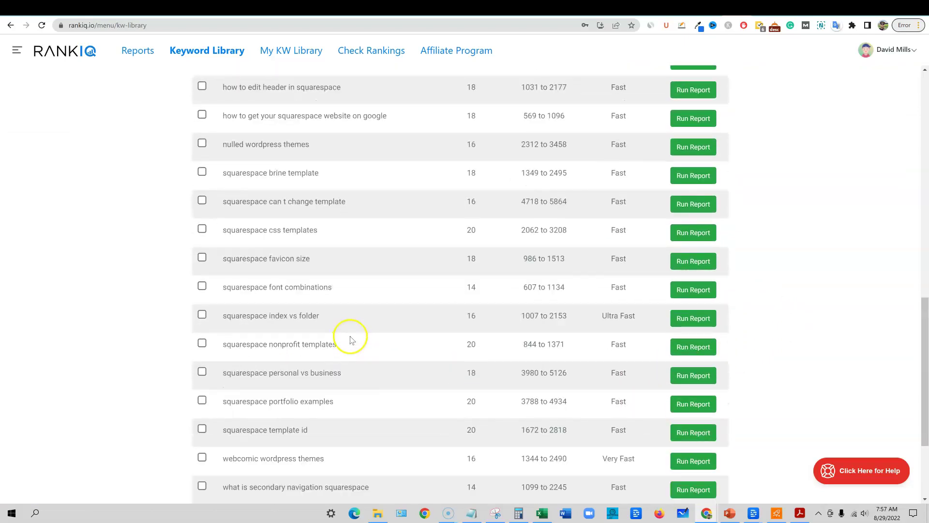
pyautogui.scroll(1, 345, 331)
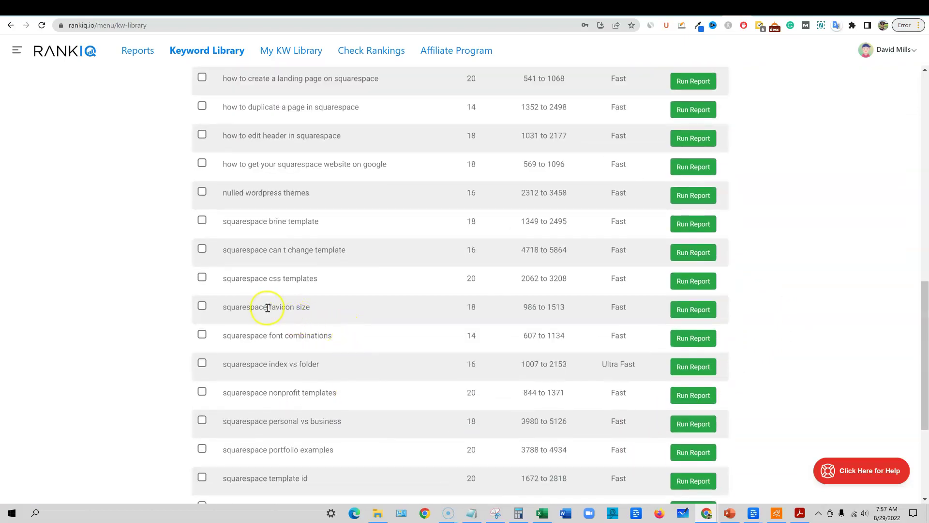
pyautogui.scroll(10, 524, 284)
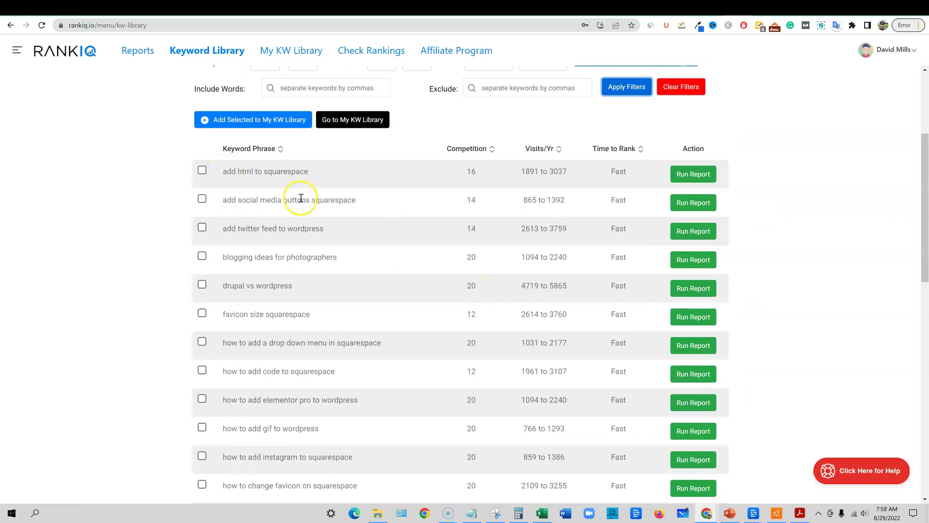
# - Tick the first four Blogging keywords, add html to squarespace through blogging ideas for photographers, then untick them
pyautogui.click(202, 171)
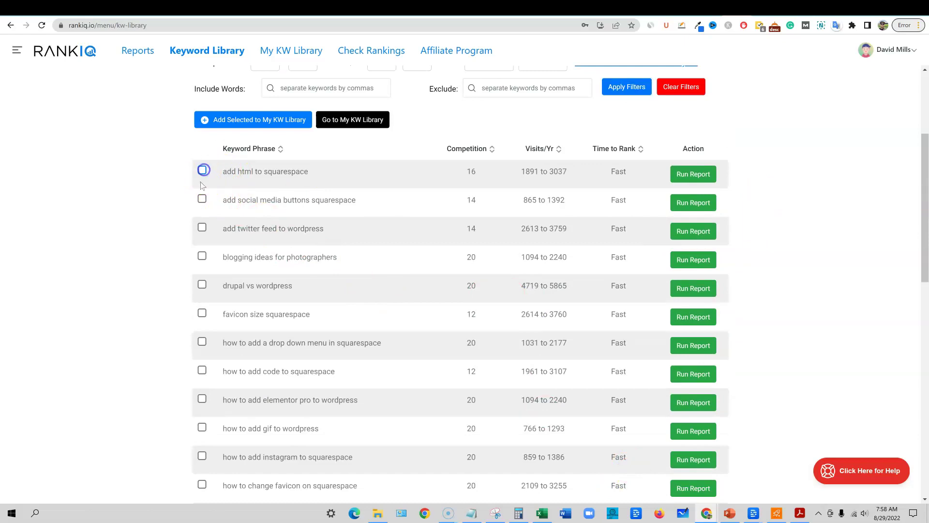
pyautogui.click(202, 199)
pyautogui.click(202, 228)
pyautogui.click(202, 259)
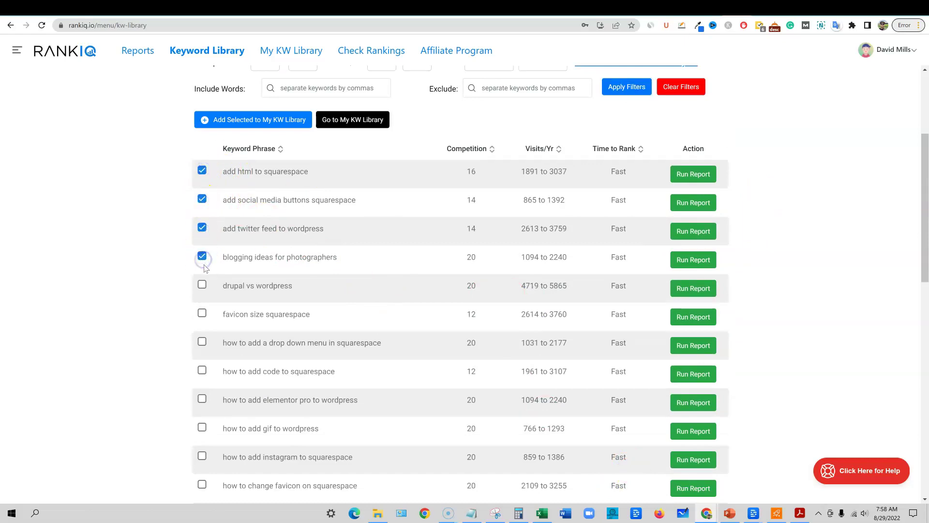
pyautogui.click(259, 122)
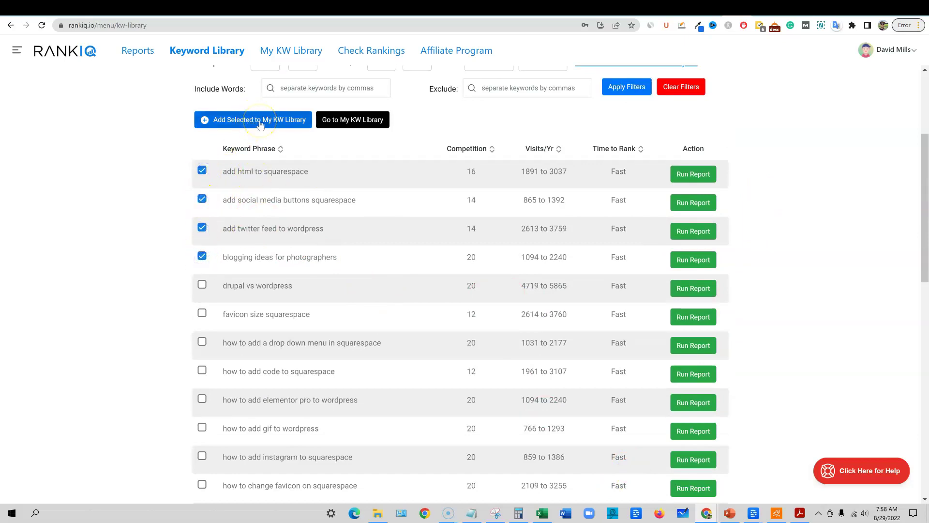
pyautogui.click(202, 170)
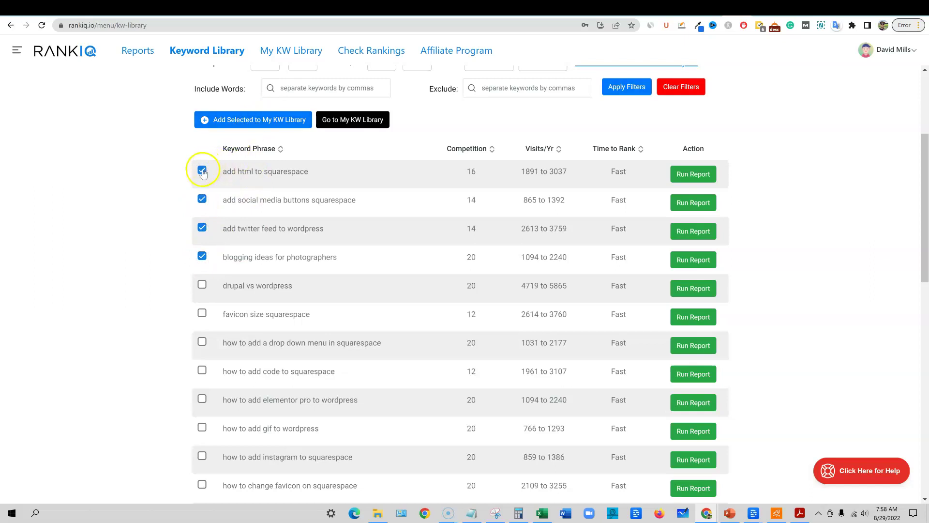
pyautogui.click(201, 198)
pyautogui.click(202, 227)
pyautogui.click(202, 255)
# - Re-tick the first keywords, save them to My KW Library, then untick add twitter feed to wordpress
pyautogui.click(202, 198)
pyautogui.click(202, 227)
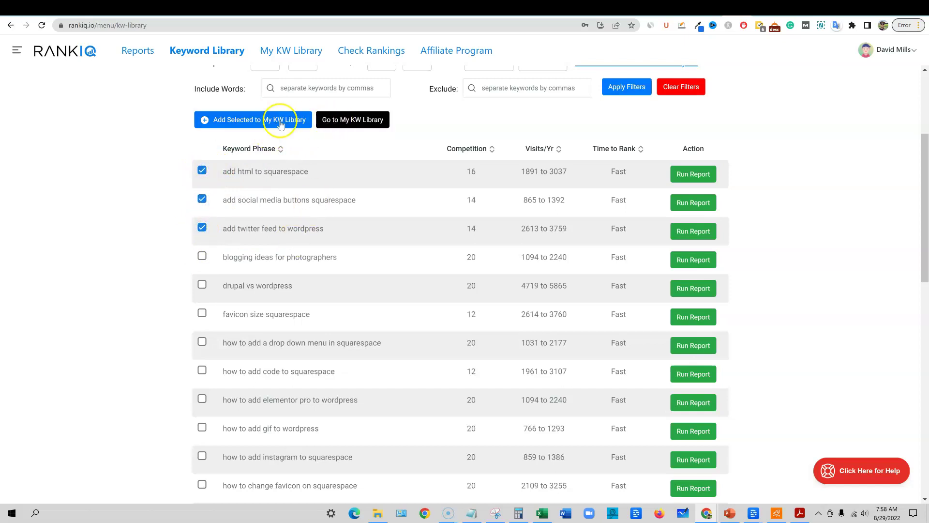
pyautogui.click(246, 119)
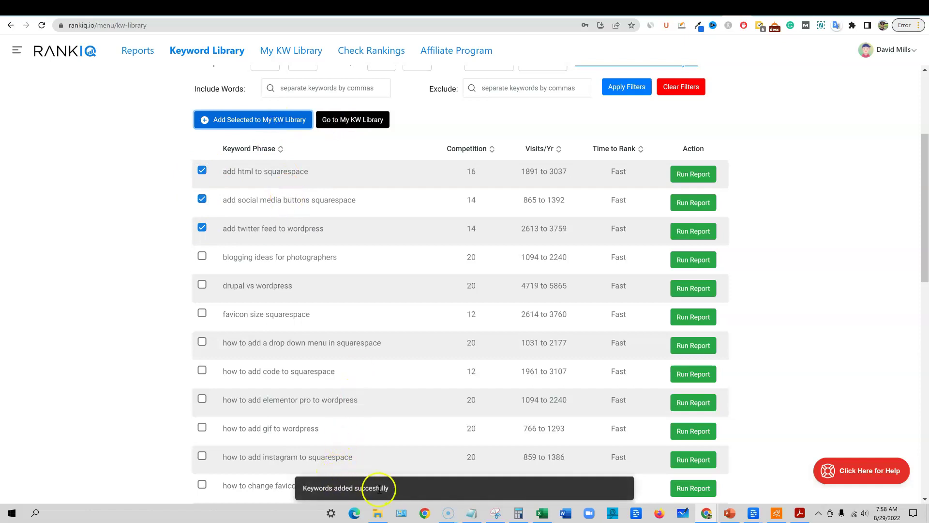
pyautogui.rightClick(364, 120)
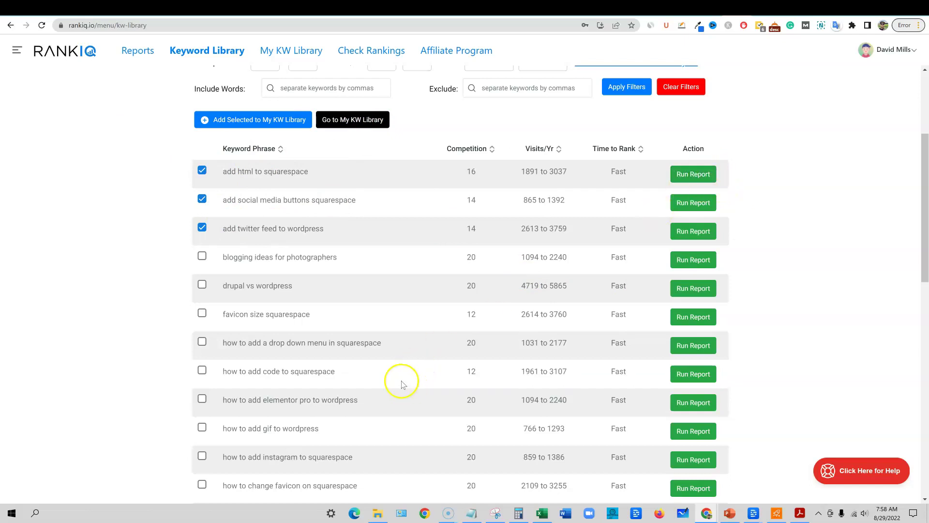
pyautogui.scroll(-4, 412, 389)
pyautogui.scroll(4, 363, 368)
pyautogui.click(203, 227)
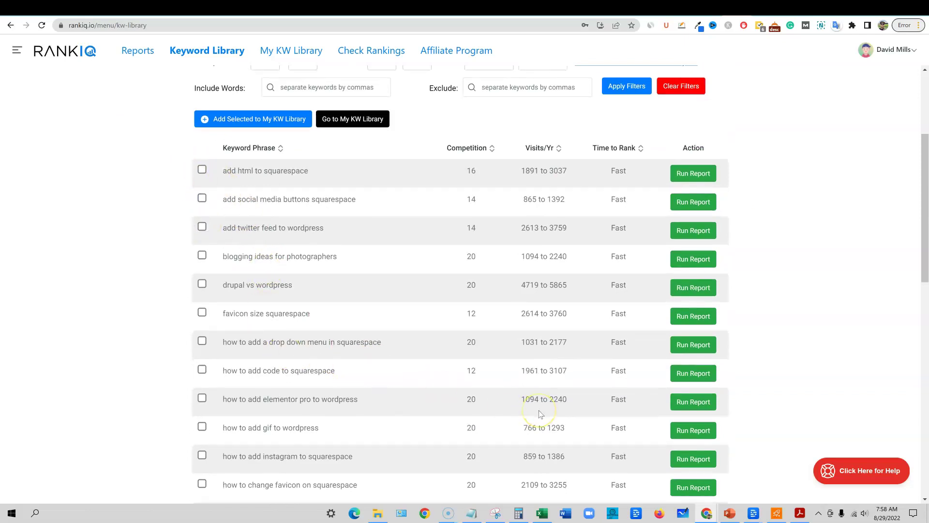
pyautogui.scroll(-10, 540, 414)
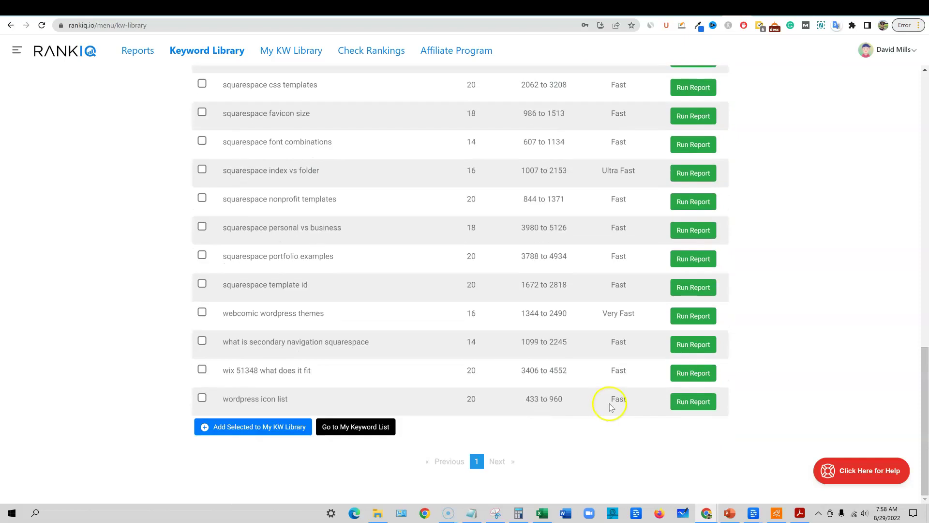
# - Highlight the full Blogging keyword table, from its last row up to the Keyword Phrase header
pyautogui.click(443, 427)
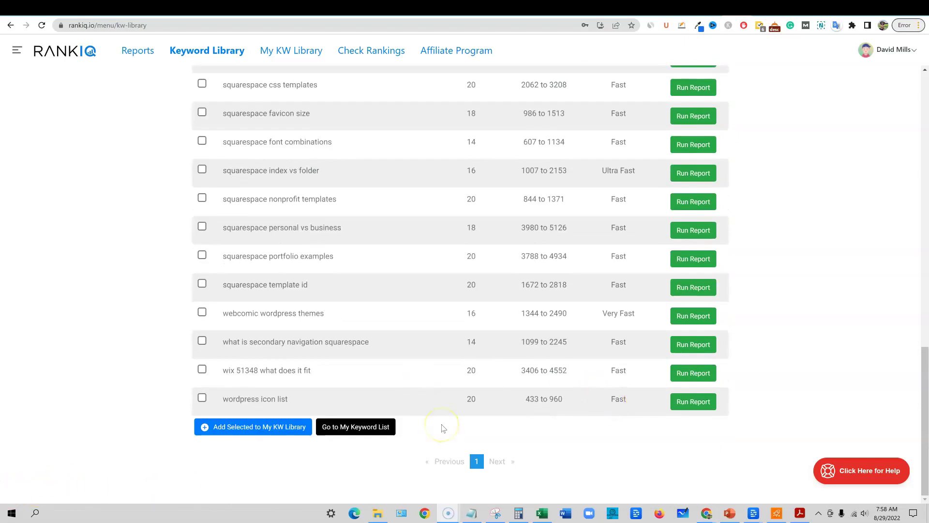
pyautogui.scroll(12, 617, 404)
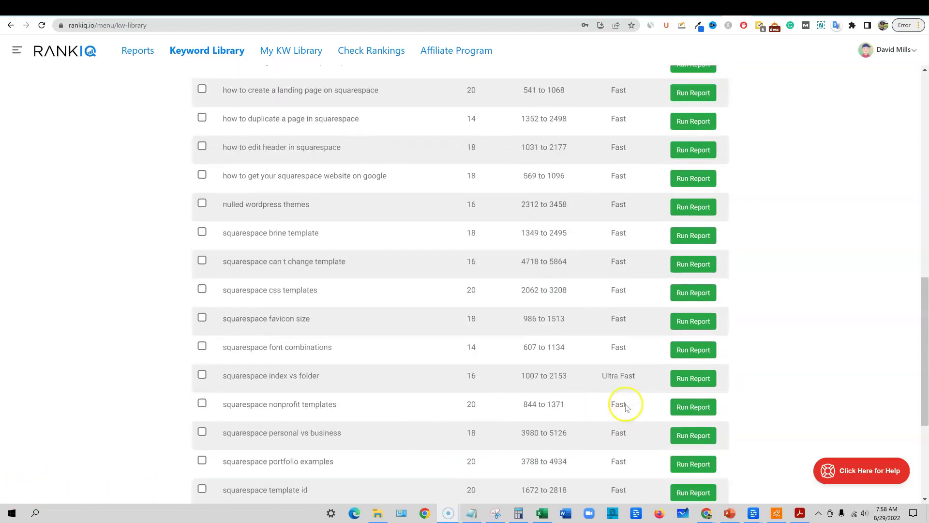
pyautogui.scroll(-12, 312, 339)
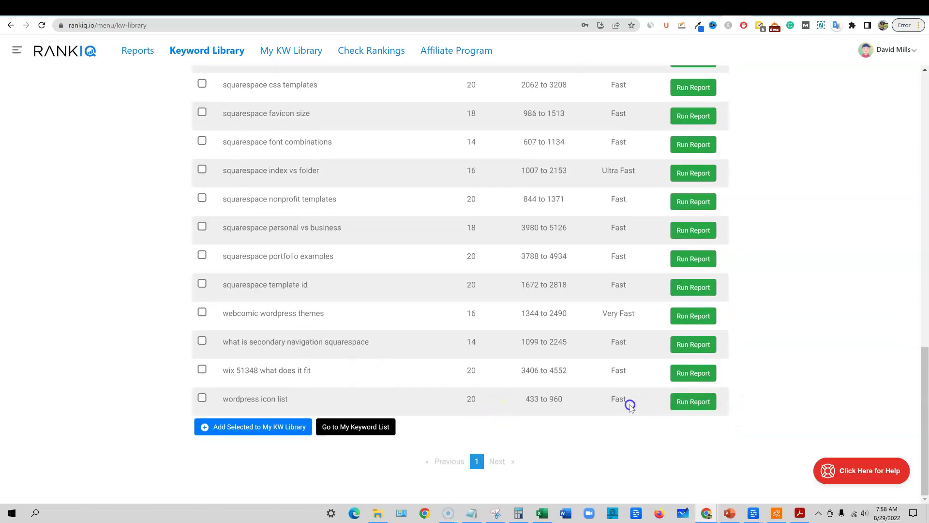
pyautogui.moveTo(628, 405); pyautogui.dragTo(217, 329)
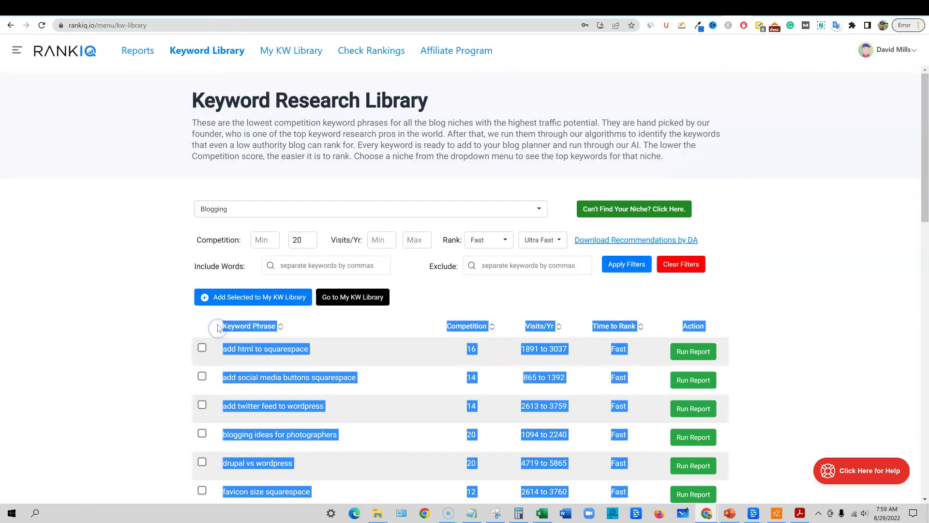
# - Paste the RankIQ keyword table into cell A1 of the empty Excel workbook and widen column B
pyautogui.click(539, 508)
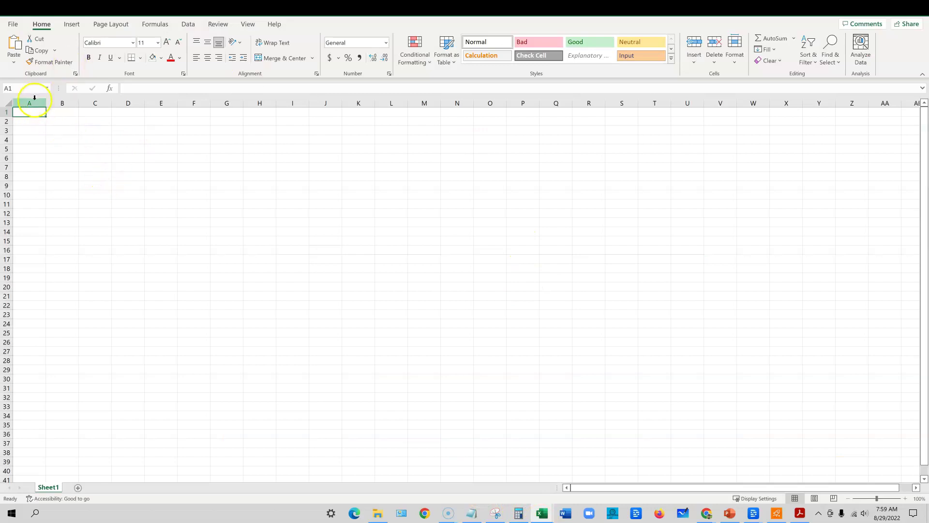
pyautogui.rightClick(32, 113)
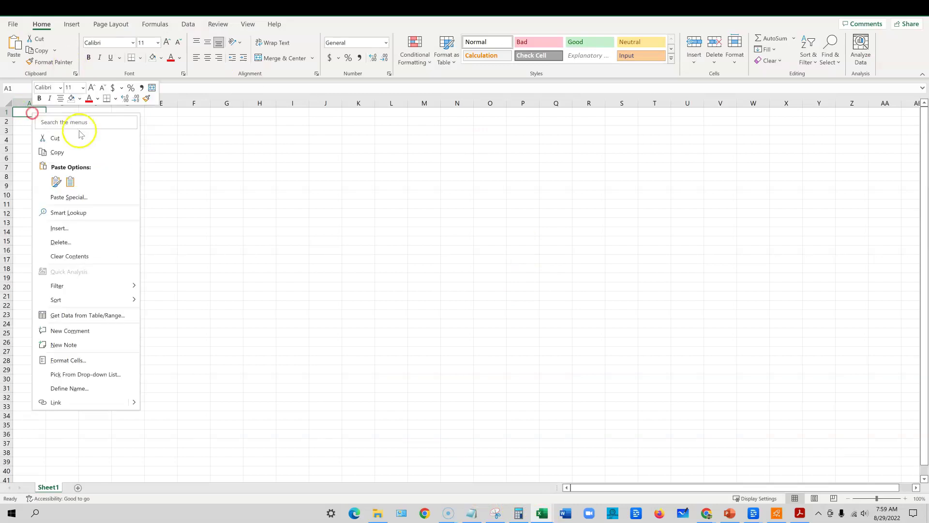
pyautogui.click(71, 183)
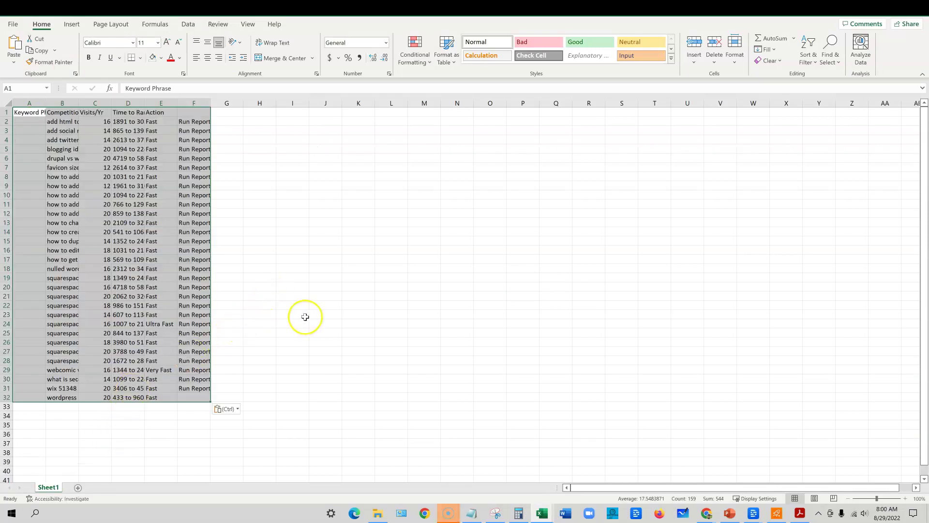
pyautogui.click(284, 268)
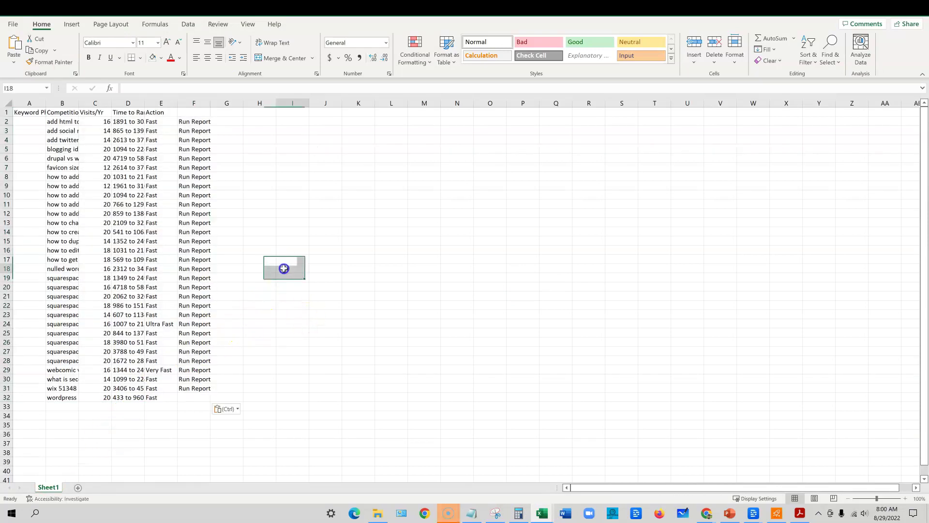
pyautogui.doubleClick(80, 103)
# - Select and review the pasted keyword block in column B
pyautogui.click(269, 241)
pyautogui.scroll(-5, 164, 359)
pyautogui.scroll(5, 164, 358)
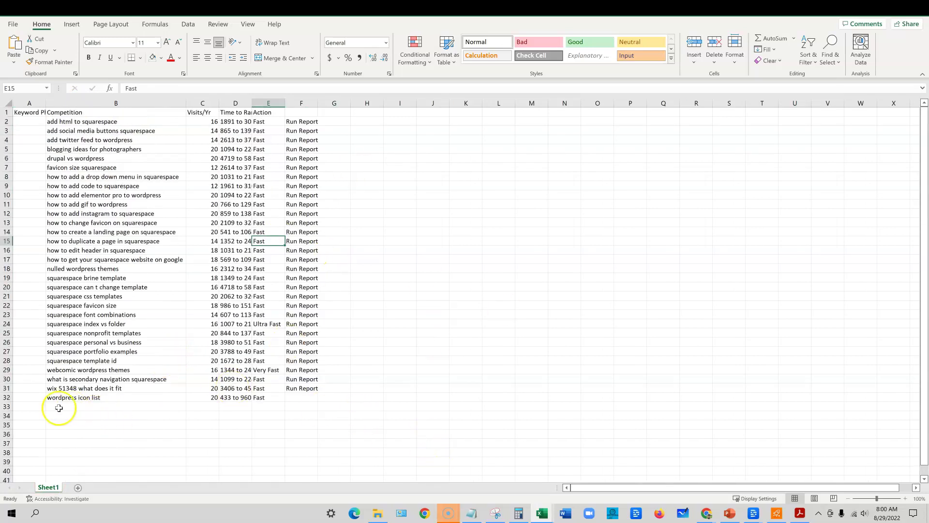
pyautogui.moveTo(58, 408); pyautogui.dragTo(242, 408)
pyautogui.click(131, 195)
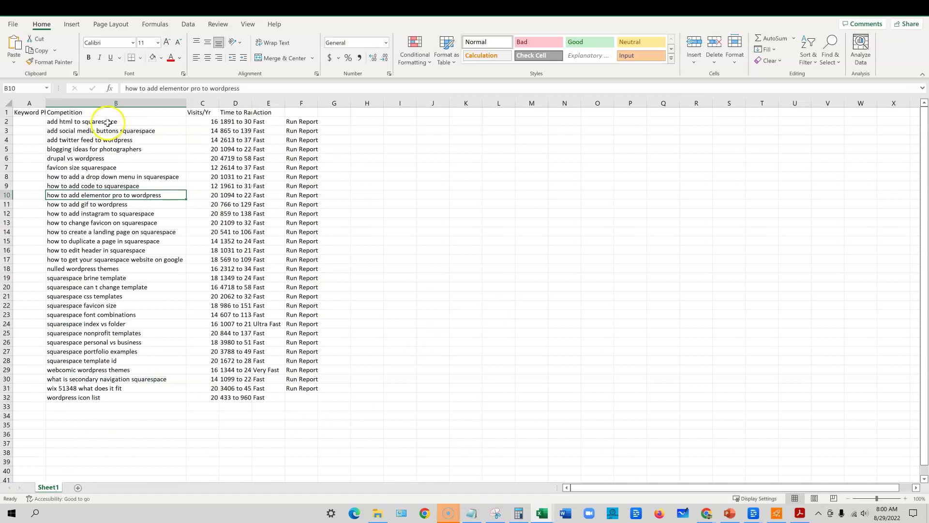
pyautogui.moveTo(107, 123); pyautogui.dragTo(100, 413)
pyautogui.moveTo(334, 306); pyautogui.dragTo(334, 287)
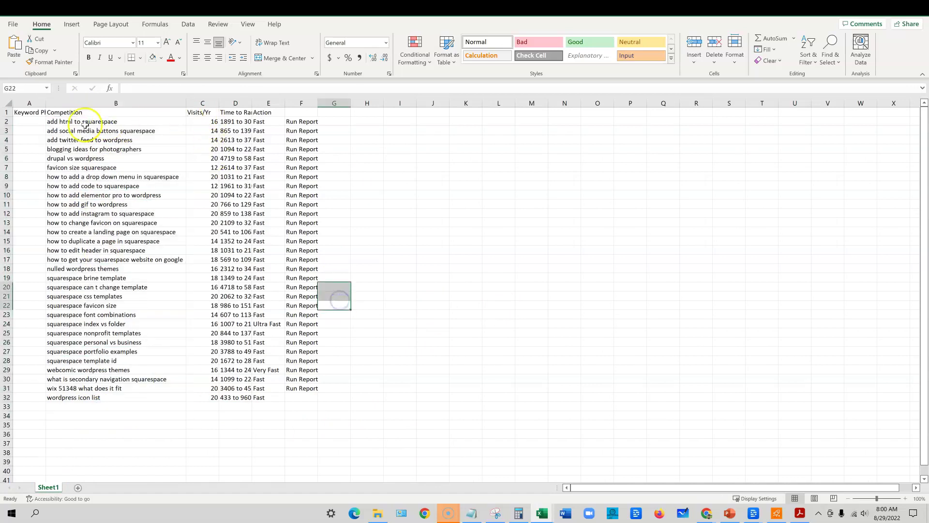
pyautogui.moveTo(85, 124); pyautogui.dragTo(325, 444)
pyautogui.click(396, 343)
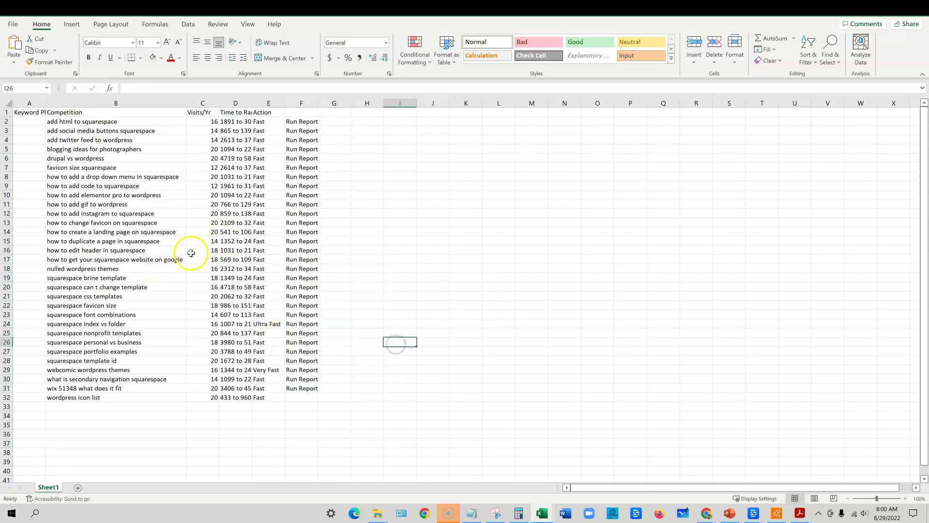
# - Add a 'published' header in G1 and mark G2 and G3 with x
pyautogui.click(336, 115)
pyautogui.write('pub')
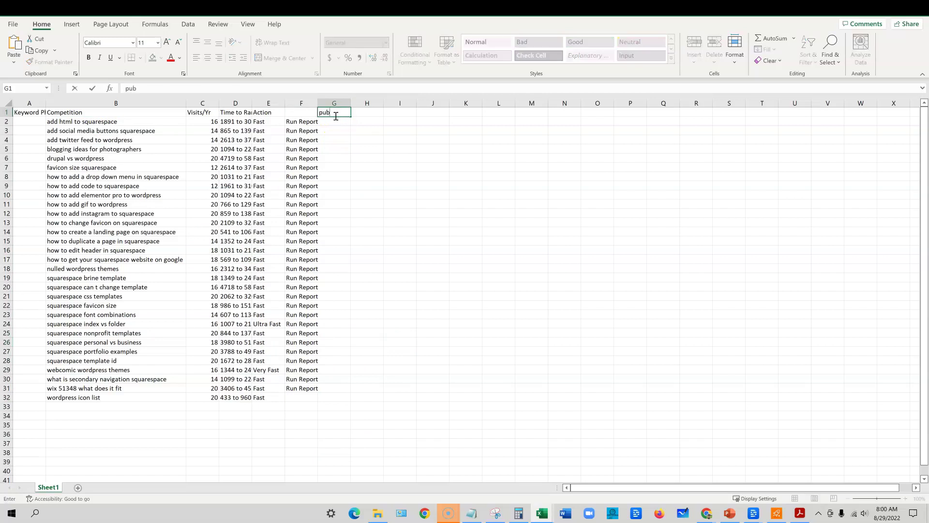
pyautogui.write('lished')
pyautogui.click(145, 130)
pyautogui.click(121, 158)
pyautogui.click(120, 176)
pyautogui.click(336, 121)
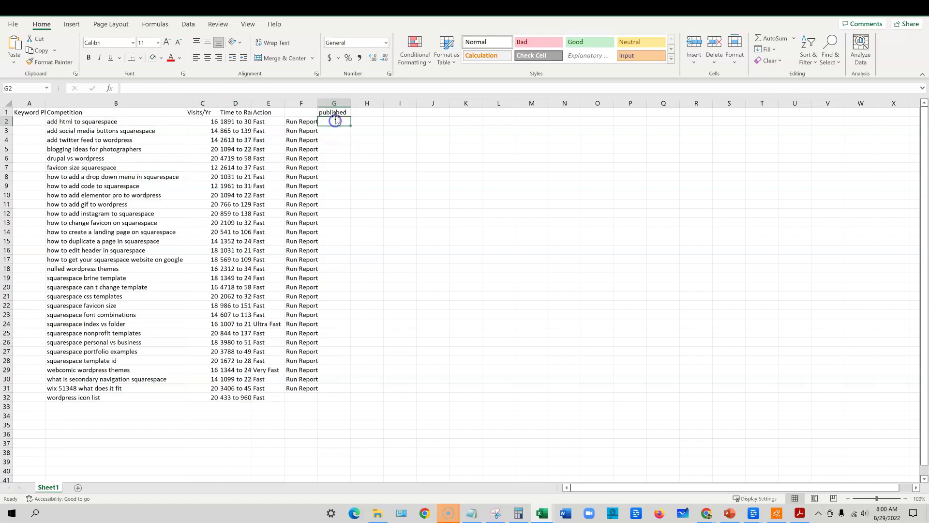
pyautogui.write('x')
pyautogui.press('Return')
pyautogui.click(339, 130)
pyautogui.write('x')
pyautogui.press('Return')
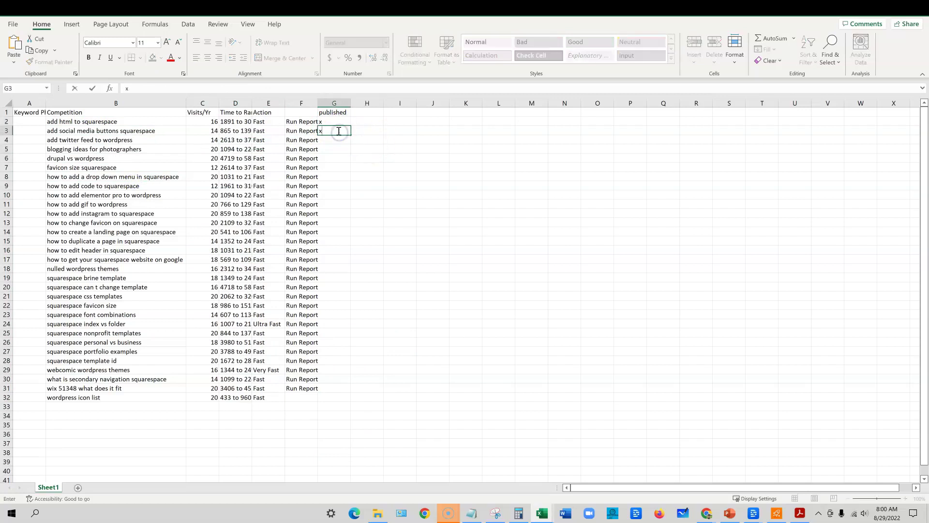
# - Copy the keyword 'how to get your squarespace website on google' from cell B17
pyautogui.moveTo(29, 113); pyautogui.dragTo(327, 342)
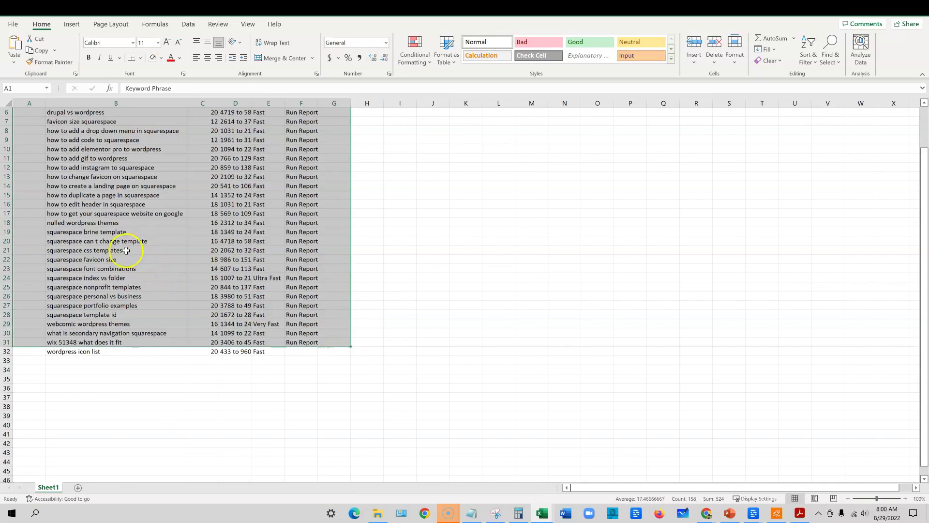
pyautogui.click(106, 215)
pyautogui.hotkey('ctrl', 'c')
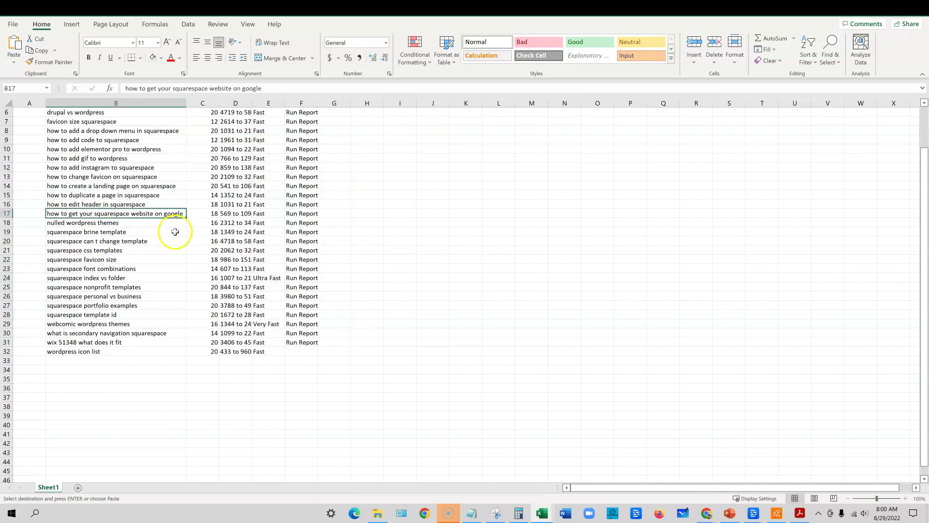
pyautogui.hotkey('alt', 'Tab')
# - Run Ubersuggest's Keyword Overview for 'how to get your squarespace website on google', replacing 'camping'
pyautogui.click(761, 8)
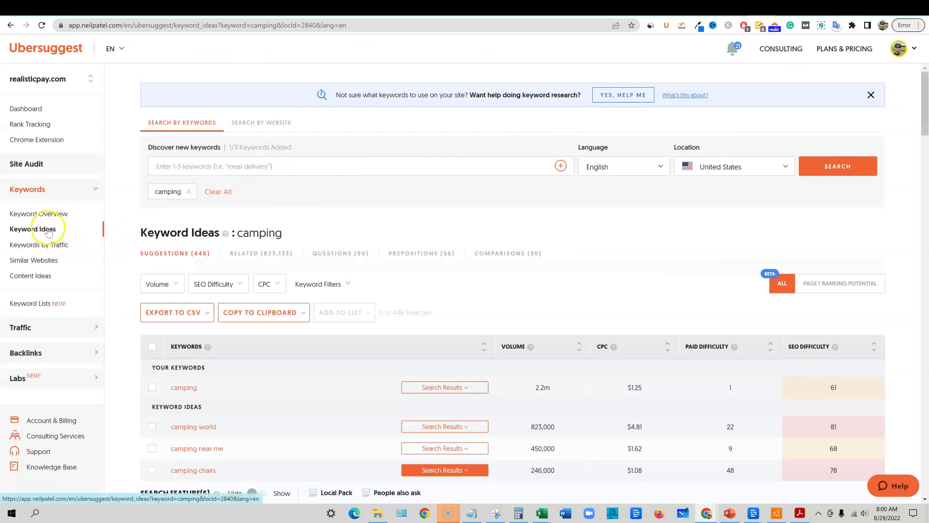
pyautogui.click(32, 213)
pyautogui.doubleClick(217, 145)
pyautogui.hotkey('ctrl', 'v')
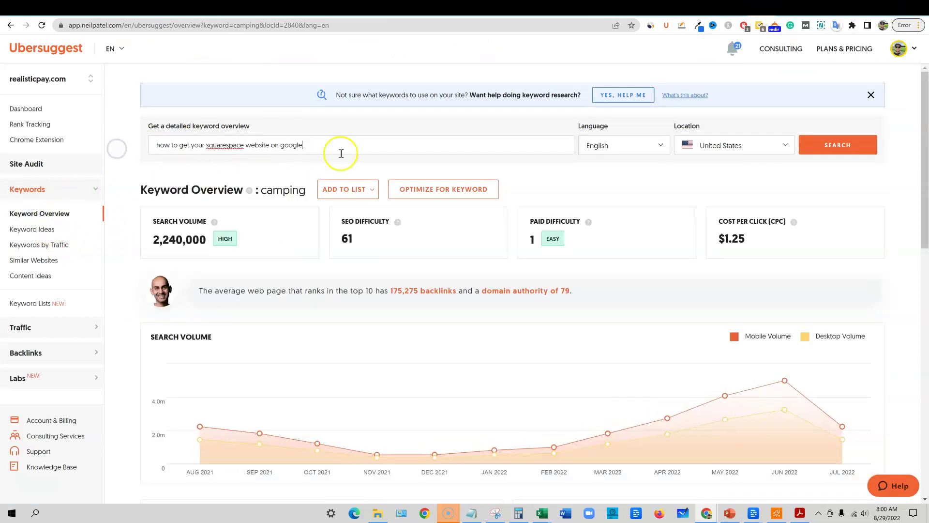
pyautogui.click(802, 153)
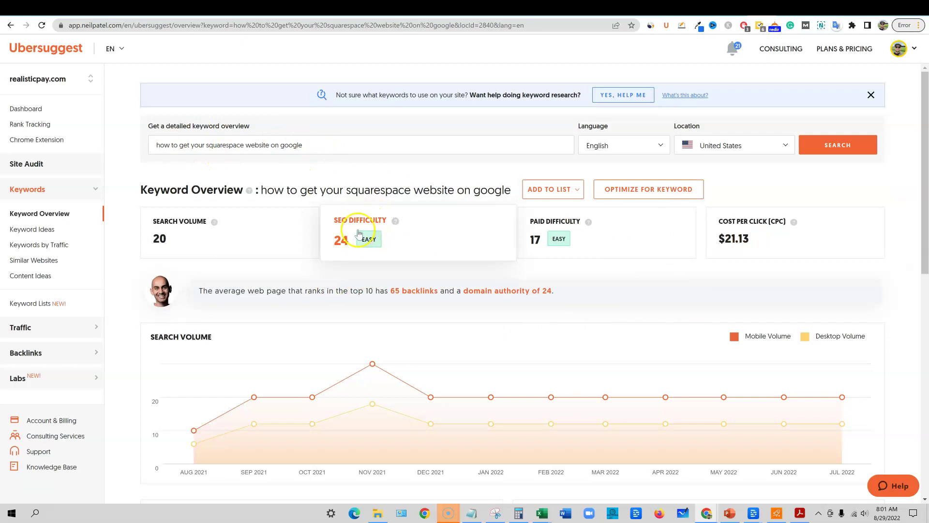
pyautogui.scroll(-10, 208, 249)
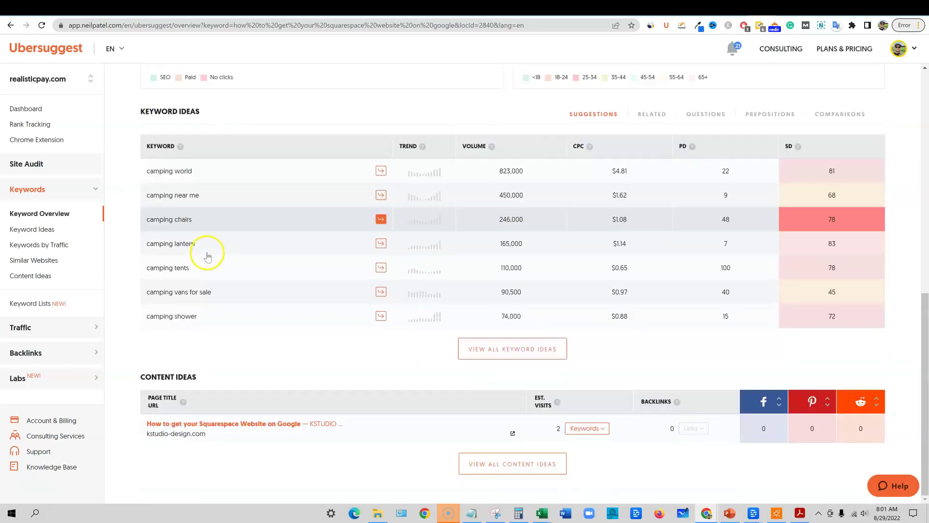
pyautogui.scroll(10, 208, 255)
pyautogui.click(729, 7)
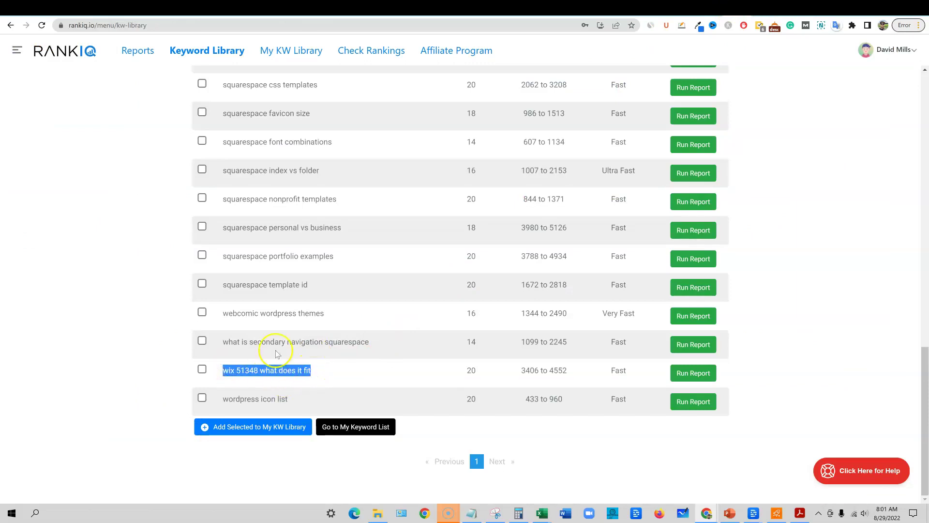
# - Run Ubersuggest's Keyword Overview for 'wix 51348 what does it fit' and review the results
pyautogui.click(753, 11)
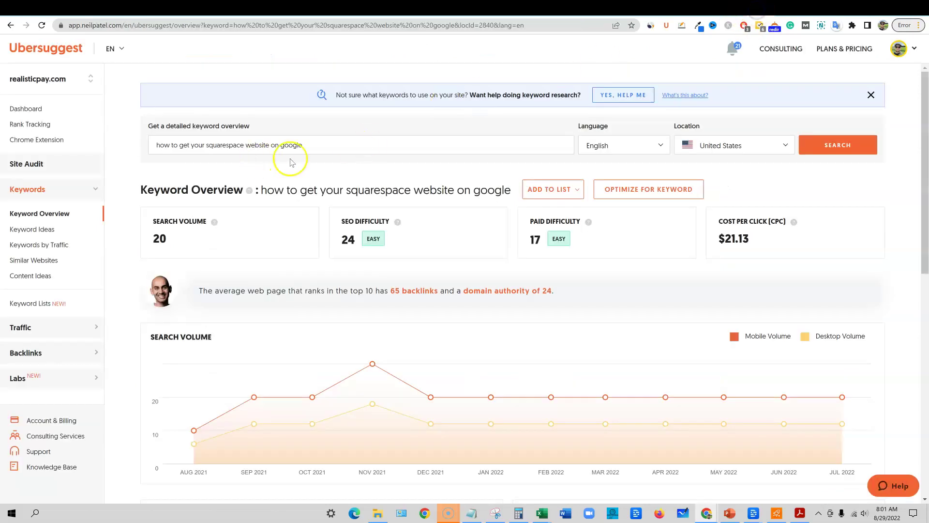
pyautogui.tripleClick(336, 145)
pyautogui.hotkey('ctrl', 'v')
pyautogui.click(806, 145)
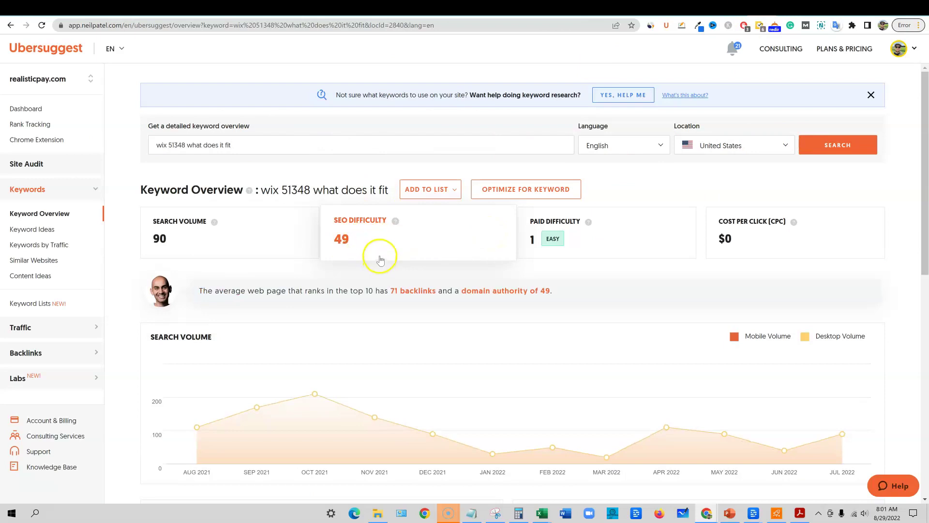
pyautogui.scroll(-5, 417, 311)
pyautogui.scroll(5, 422, 318)
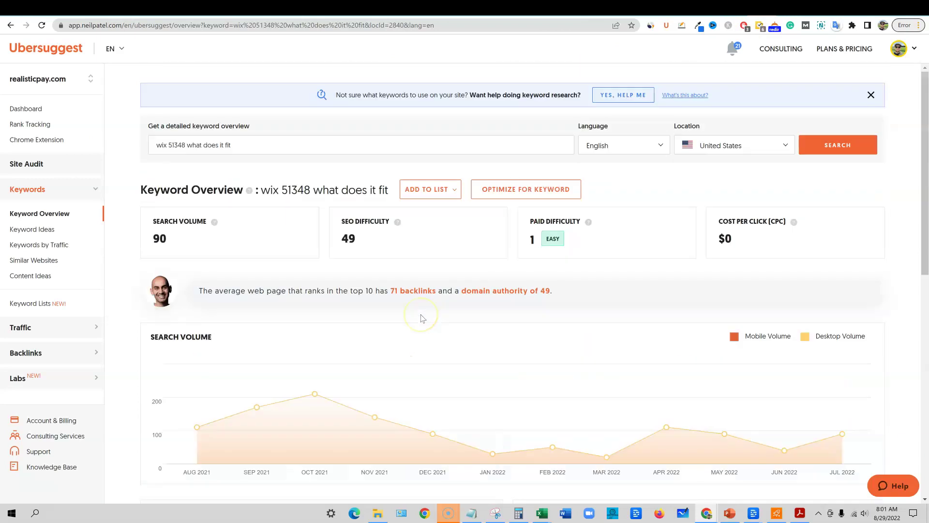
pyautogui.scroll(-8, 422, 318)
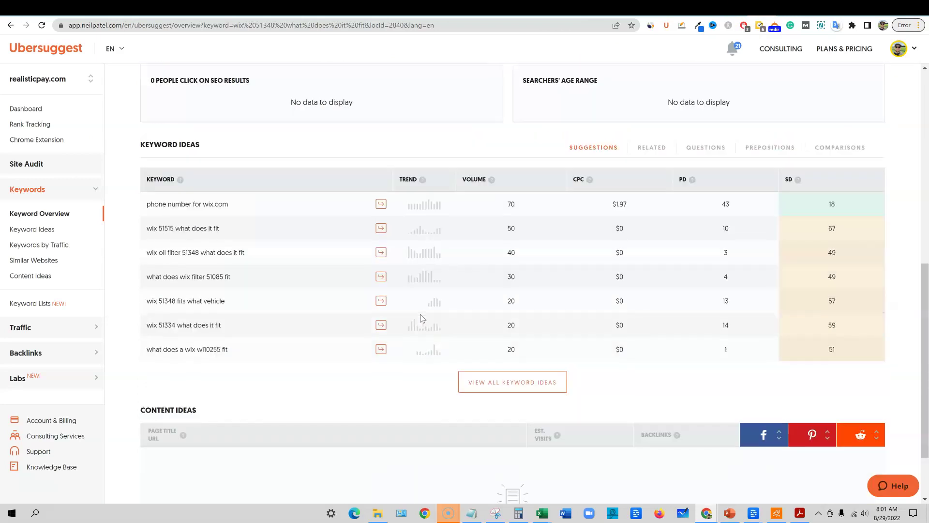
pyautogui.scroll(-2, 422, 318)
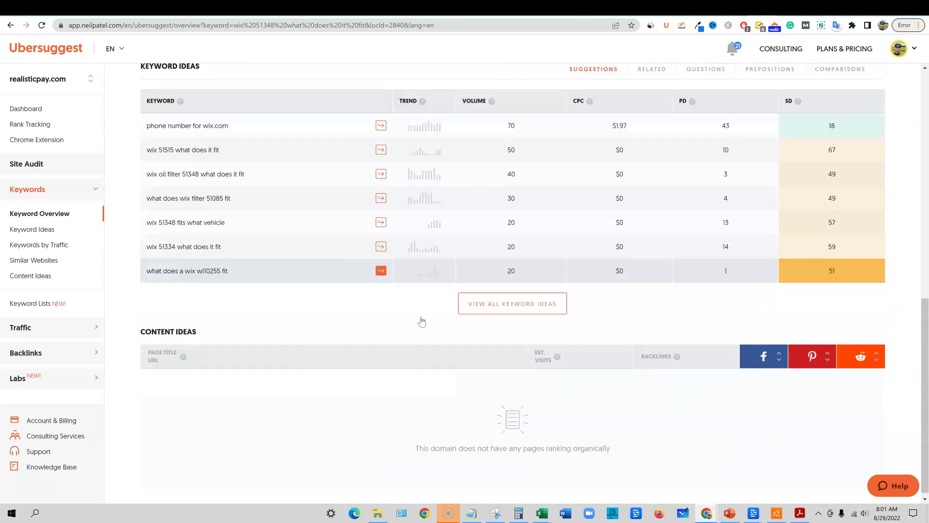
pyautogui.scroll(3, 486, 334)
pyautogui.scroll(8, 523, 343)
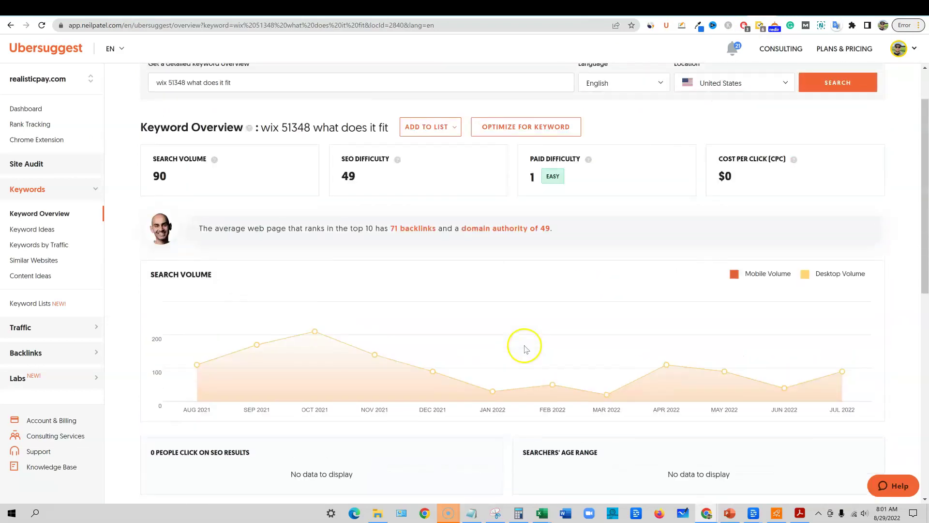
# - Take 'what is secondary navigation squarespace' from RankIQ and run its Ubersuggest overview
pyautogui.click(733, 10)
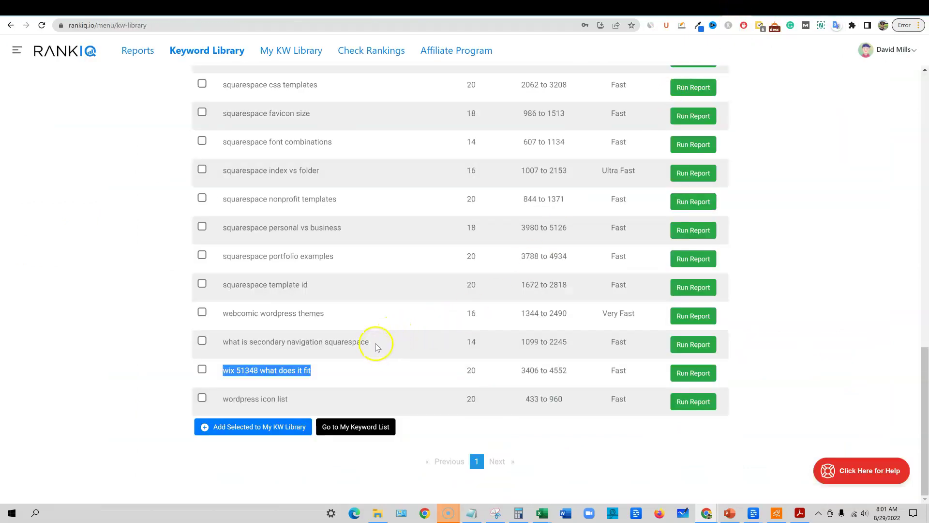
pyautogui.moveTo(377, 347); pyautogui.dragTo(225, 342)
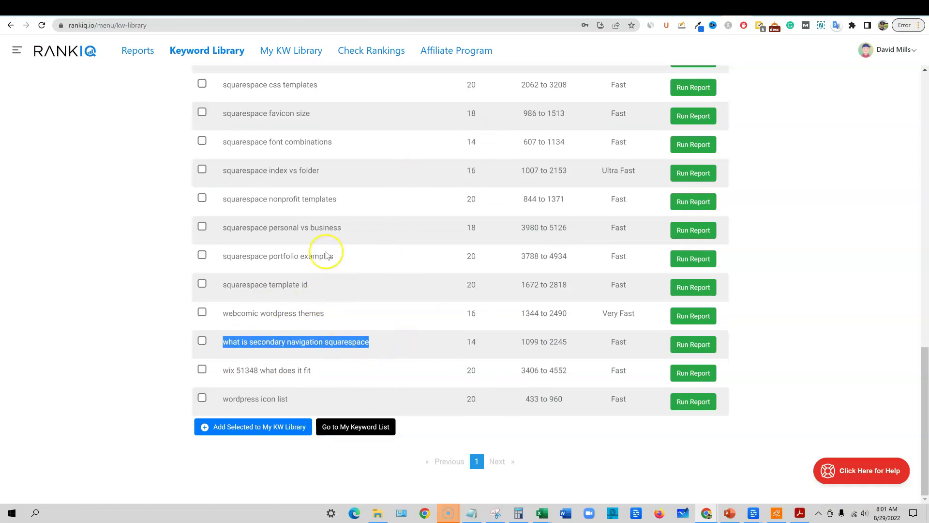
pyautogui.click(759, 10)
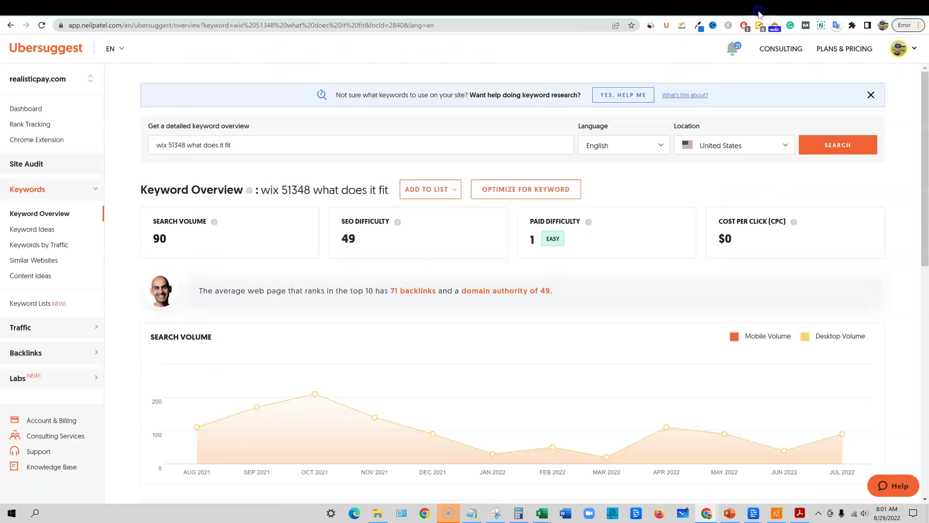
pyautogui.moveTo(240, 145); pyautogui.dragTo(134, 145)
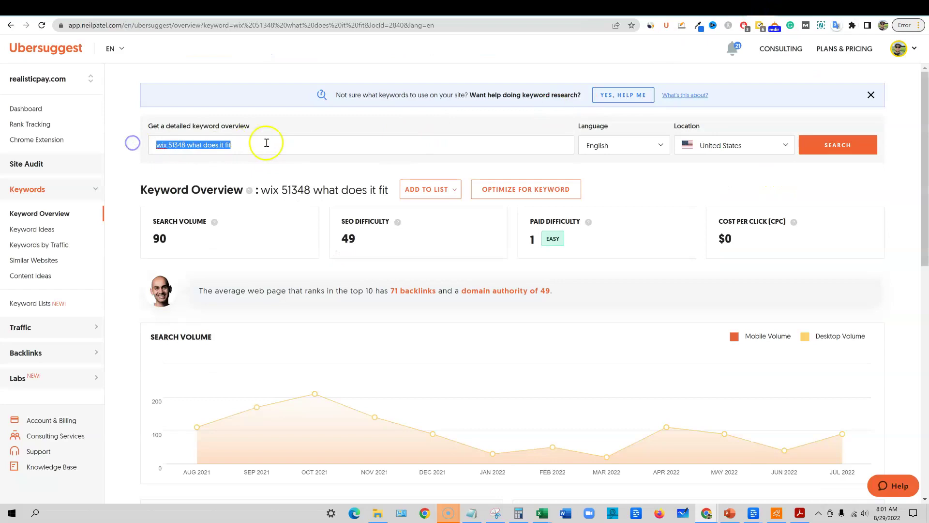
pyautogui.hotkey('ctrl', 'v')
pyautogui.click(838, 145)
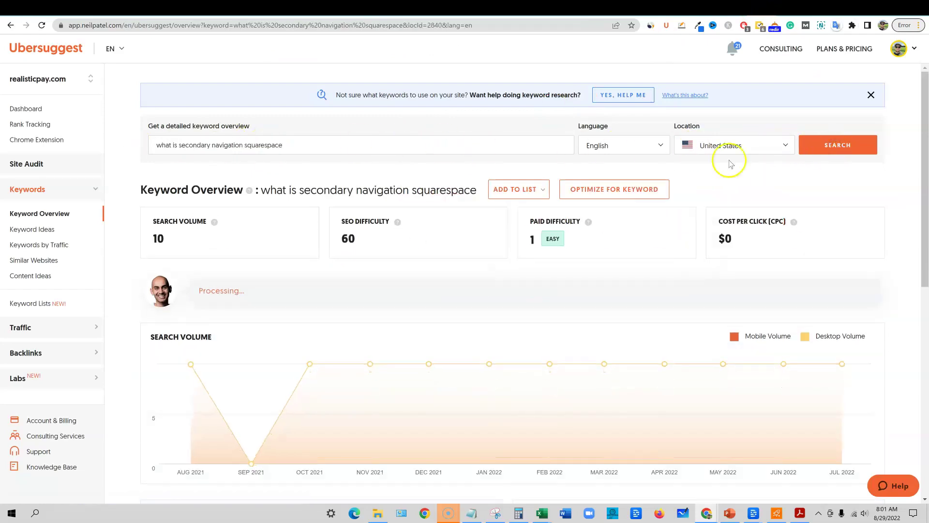
pyautogui.click(737, 12)
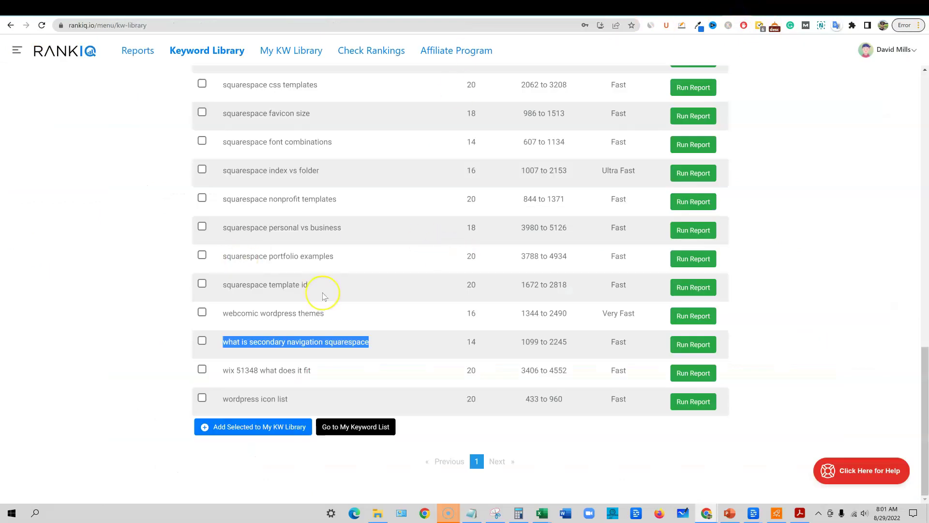
# - Change the Keyword Library niche to Arts/Crafts: Journaling
pyautogui.scroll(5, 324, 296)
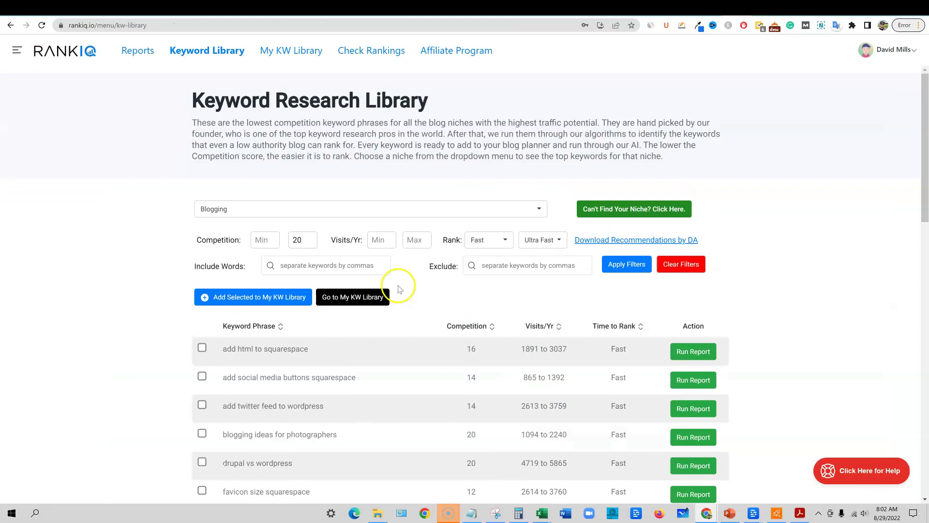
pyautogui.click(537, 208)
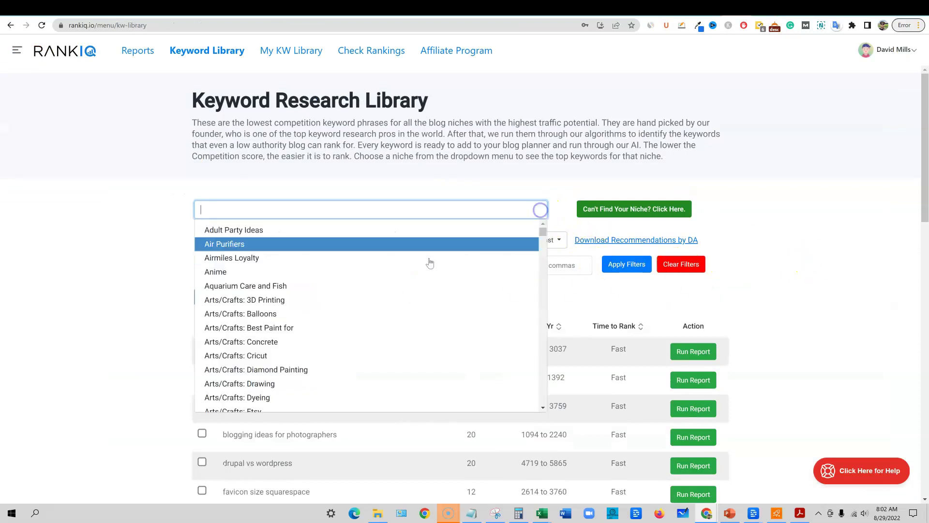
pyautogui.scroll(-10, 387, 363)
pyautogui.scroll(5, 363, 348)
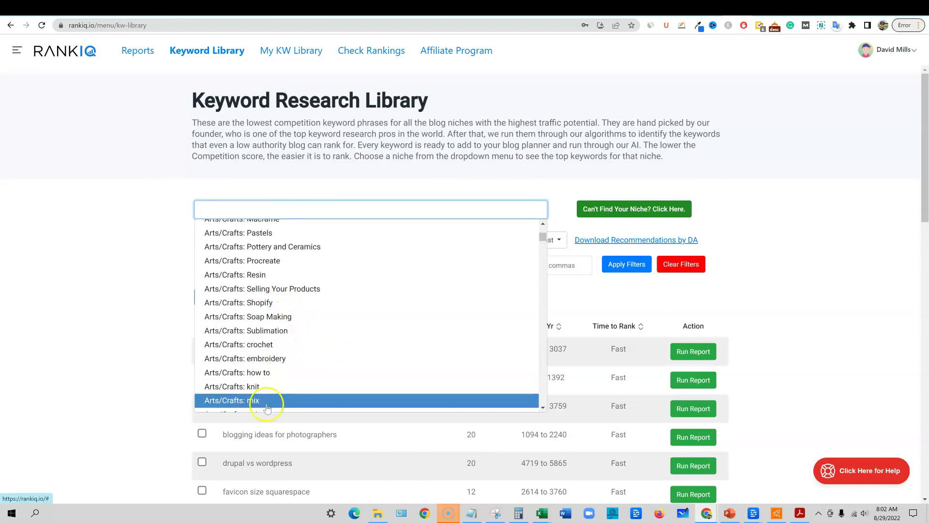
pyautogui.scroll(2, 278, 290)
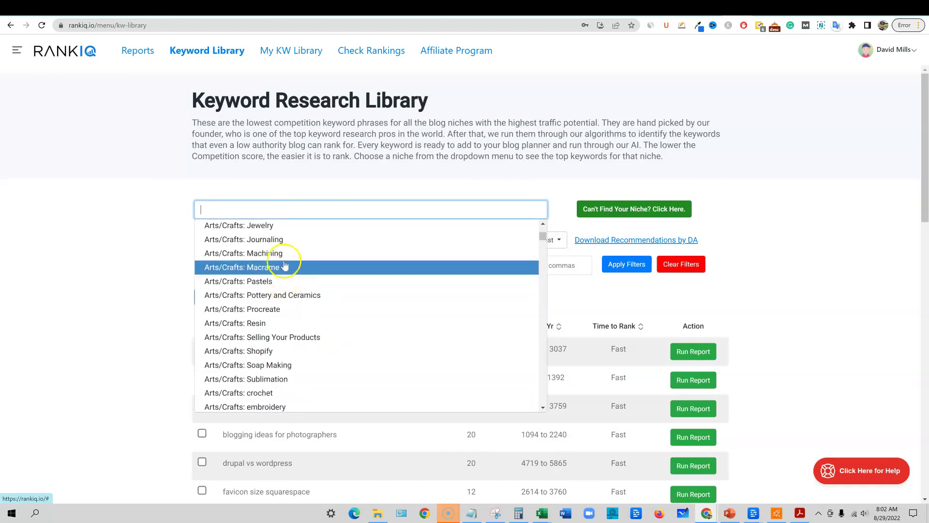
pyautogui.click(273, 240)
pyautogui.scroll(-20, 372, 368)
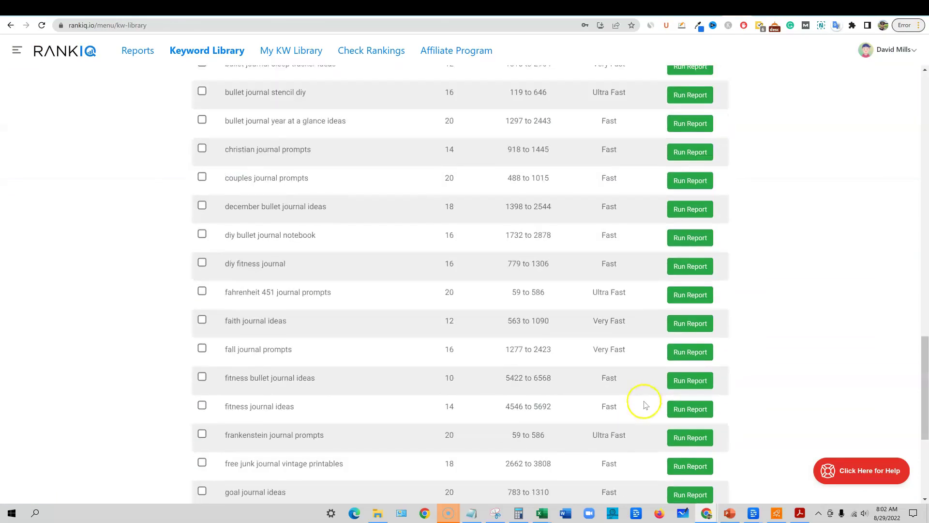
pyautogui.scroll(1, 377, 387)
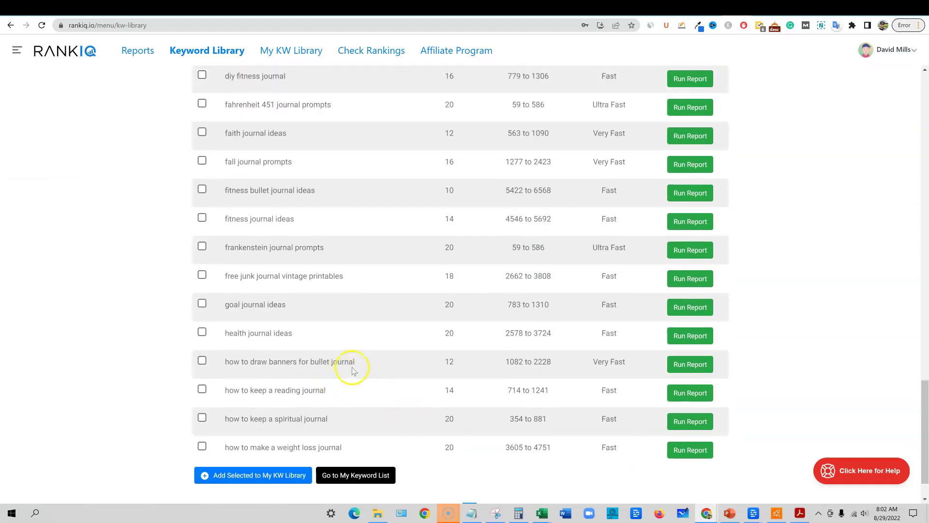
# - Look up 'how to draw banners for bullet journal' in Ubersuggest's overview search
pyautogui.moveTo(353, 370); pyautogui.dragTo(218, 361)
pyautogui.hotkey('ctrl', 'c')
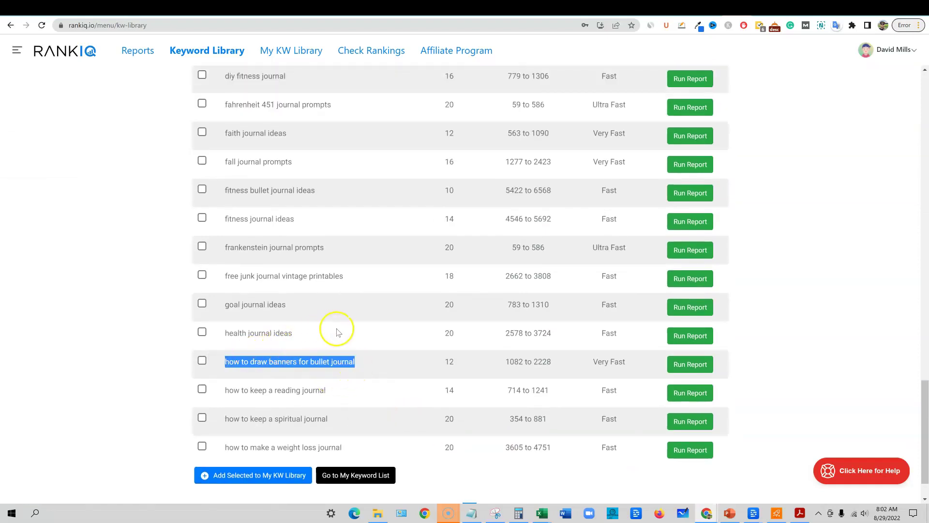
pyautogui.hotkey('ctrl', 'Tab')
pyautogui.moveTo(296, 145); pyautogui.dragTo(134, 149)
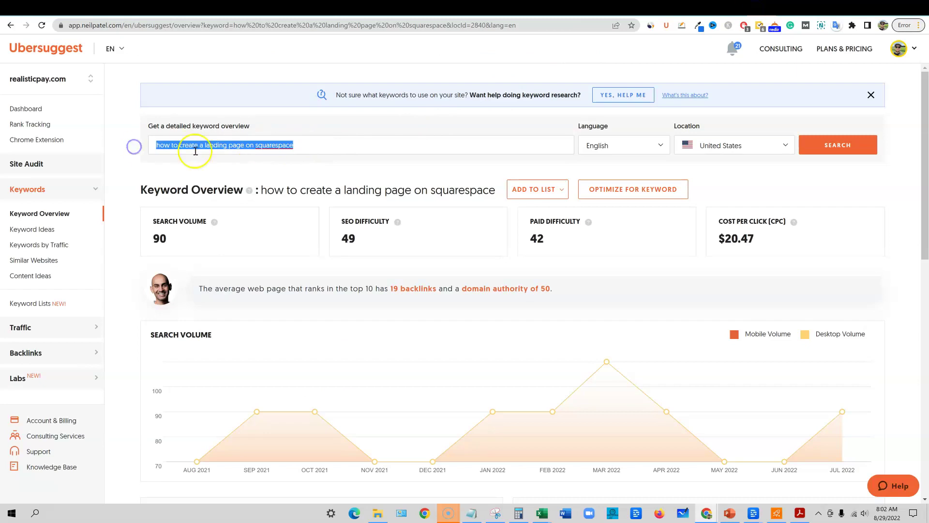
pyautogui.hotkey('ctrl', 'v')
pyautogui.press('Return')
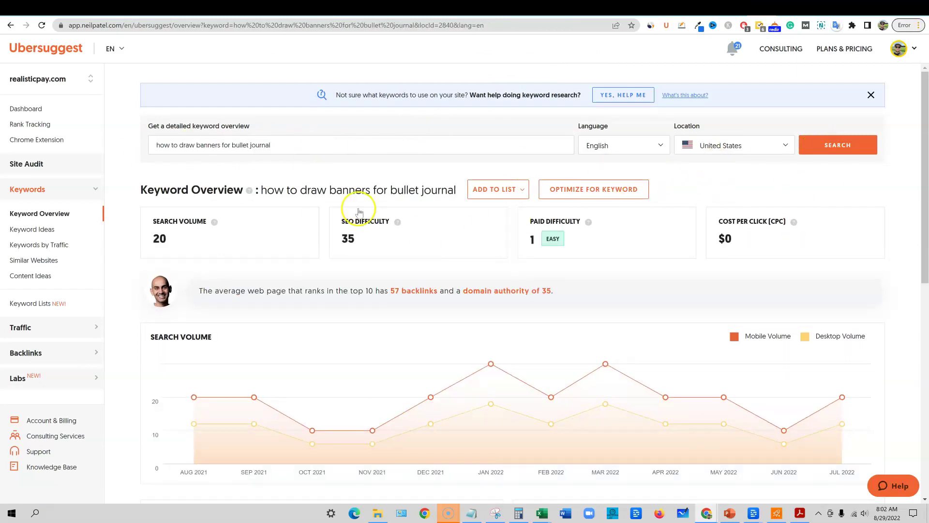
# - Scroll through the Arts/Crafts: Journaling keyword list in RankIQ's Keyword Library
pyautogui.scroll(-7, 452, 307)
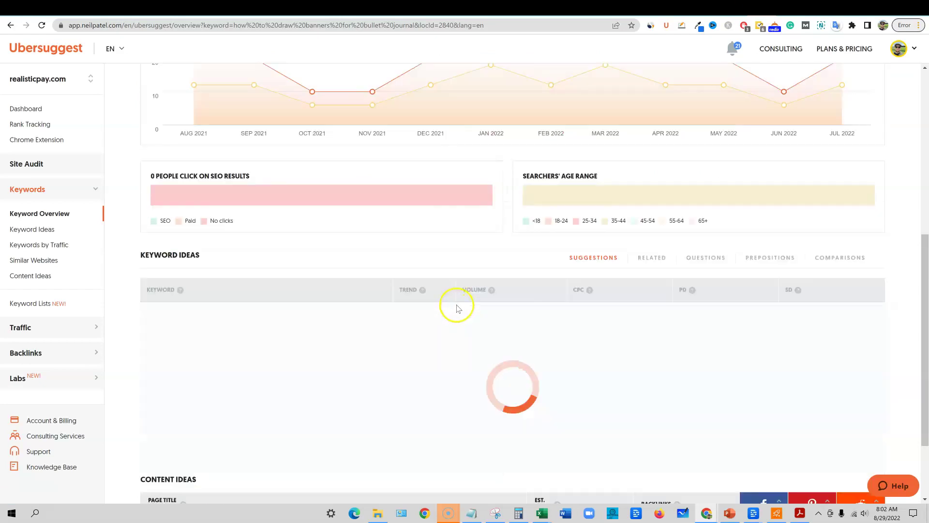
pyautogui.scroll(8, 452, 307)
pyautogui.click(730, 8)
pyautogui.scroll(5, 419, 355)
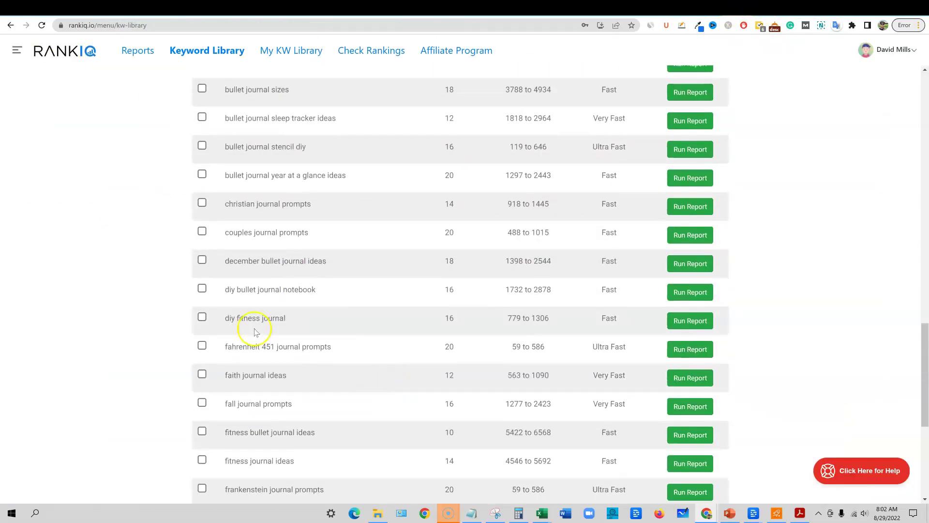
pyautogui.scroll(5, 300, 312)
pyautogui.scroll(16, 314, 312)
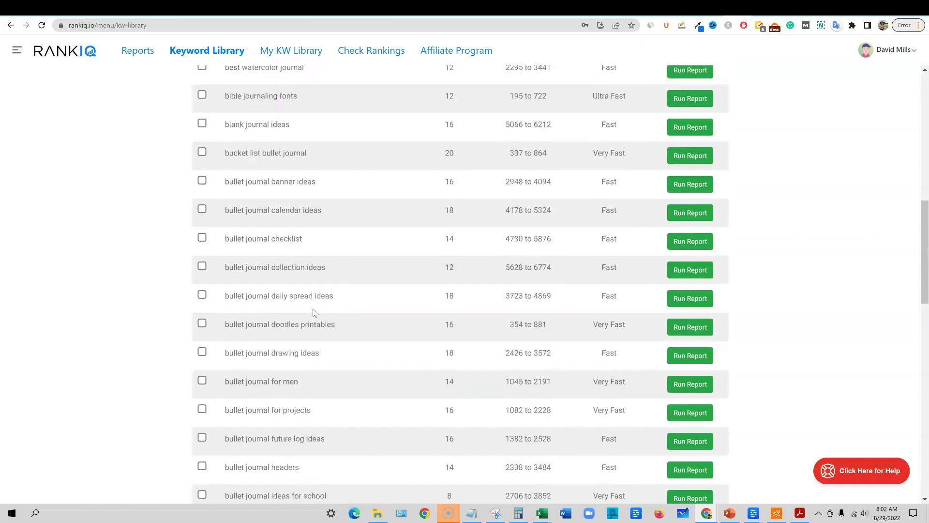
pyautogui.scroll(1, 380, 315)
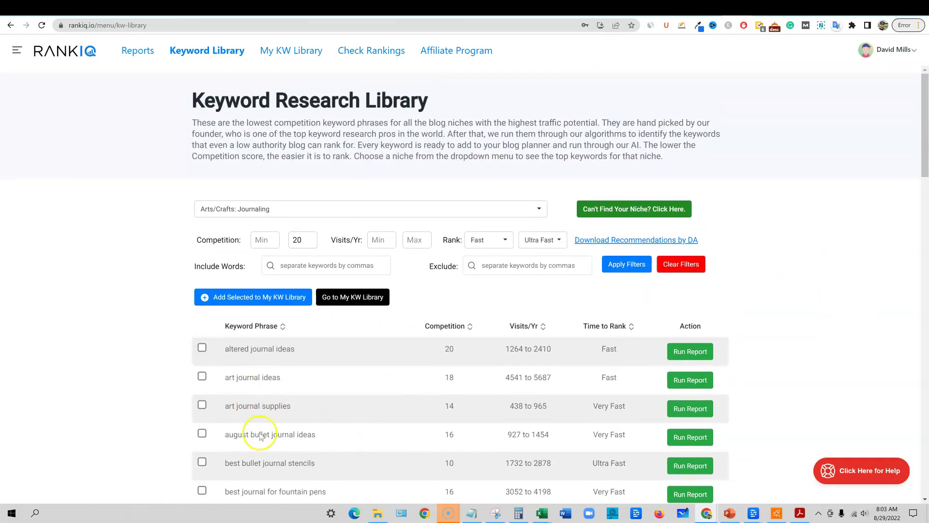
pyautogui.scroll(-20, 339, 381)
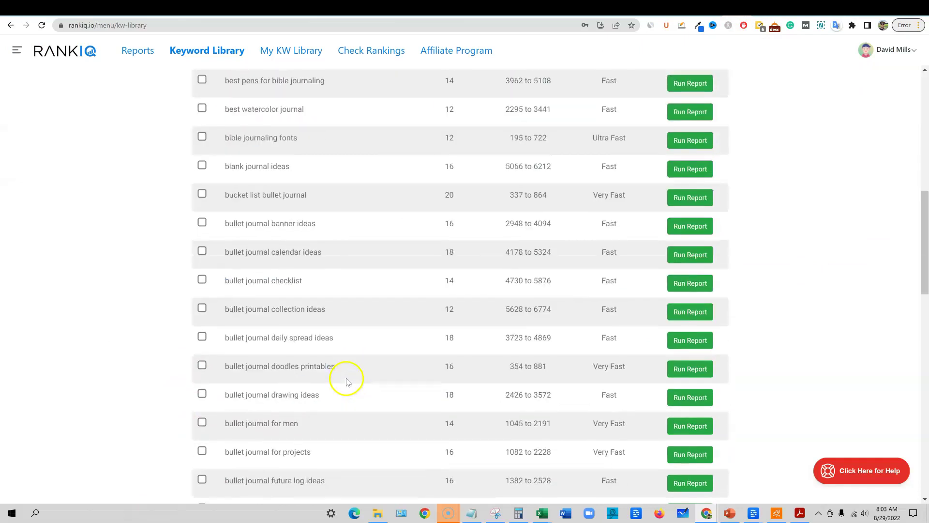
pyautogui.scroll(20, 444, 456)
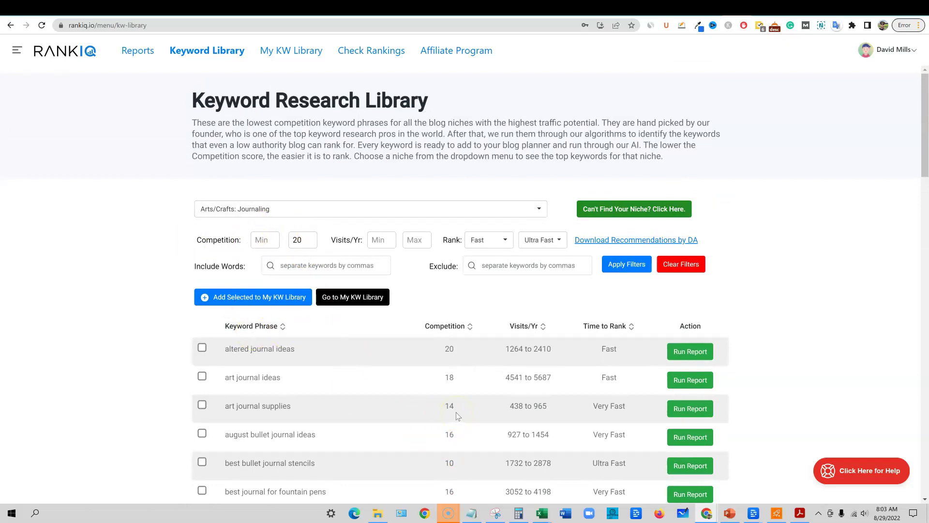
# - Open and close the niche dropdown twice, keeping Arts/Crafts: Journaling selected
pyautogui.click(541, 211)
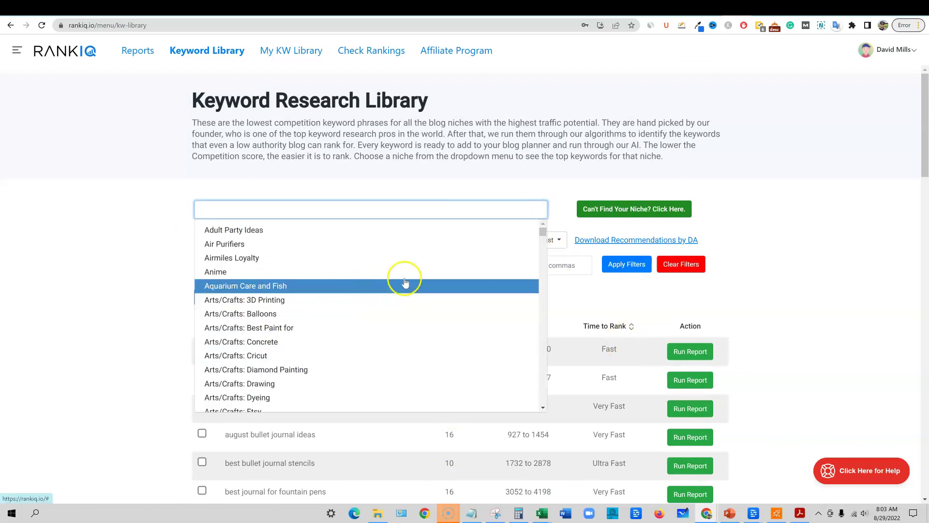
pyautogui.click(793, 240)
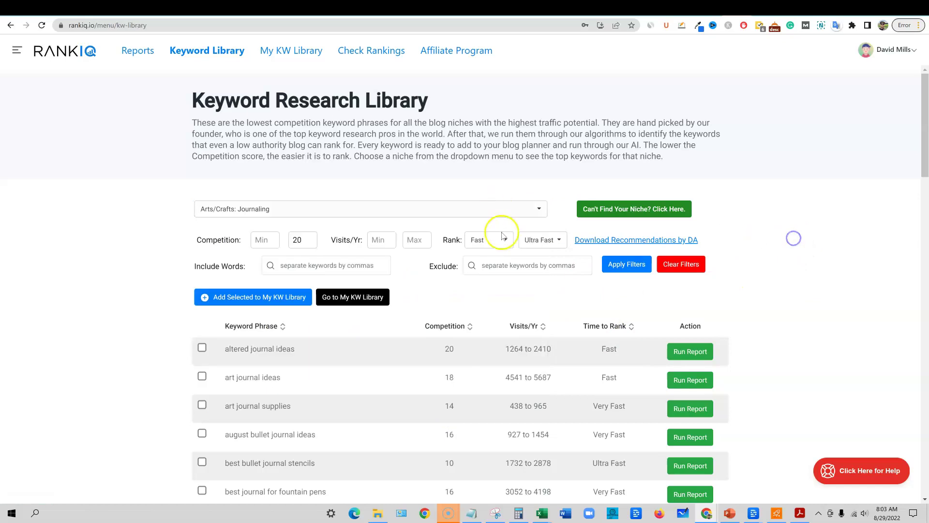
pyautogui.click(540, 210)
pyautogui.scroll(3, 394, 248)
pyautogui.click(161, 170)
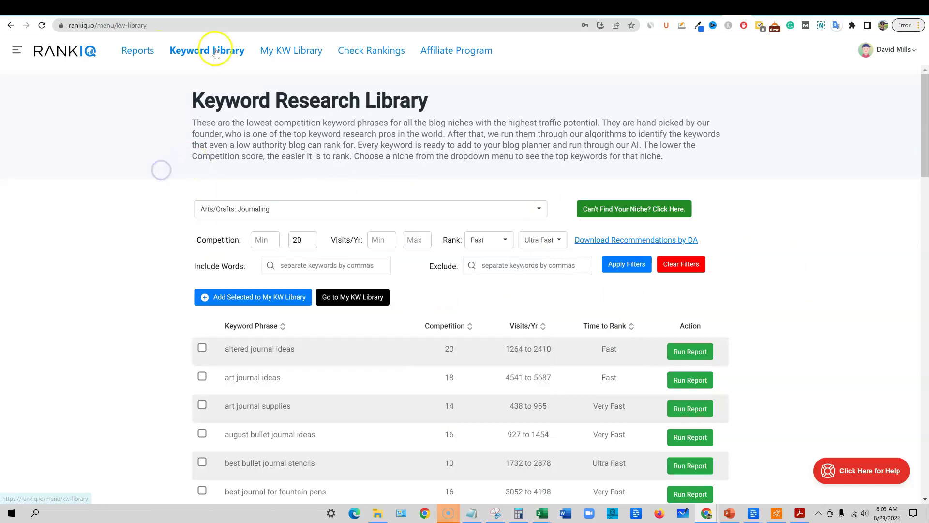
# - Reload the Keyword Library with all niche filters cleared
pyautogui.click(216, 54)
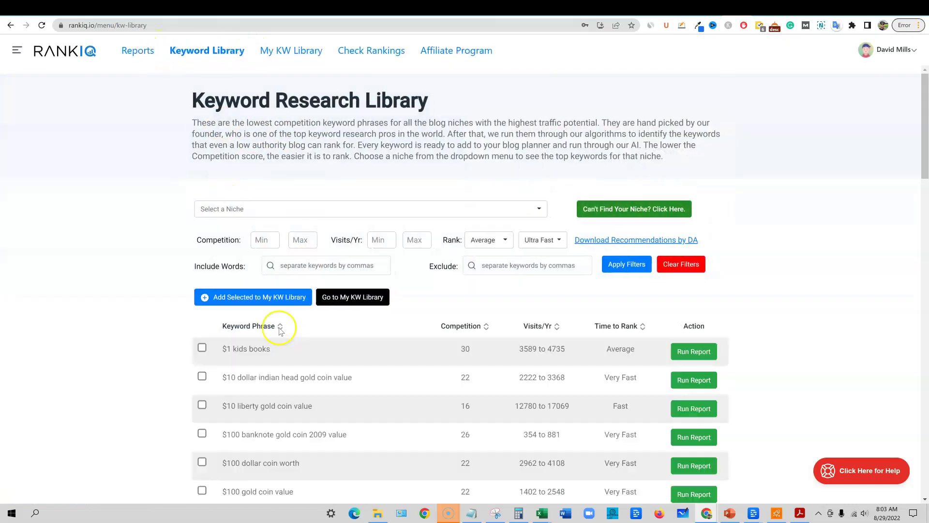
pyautogui.scroll(-10, 208, 460)
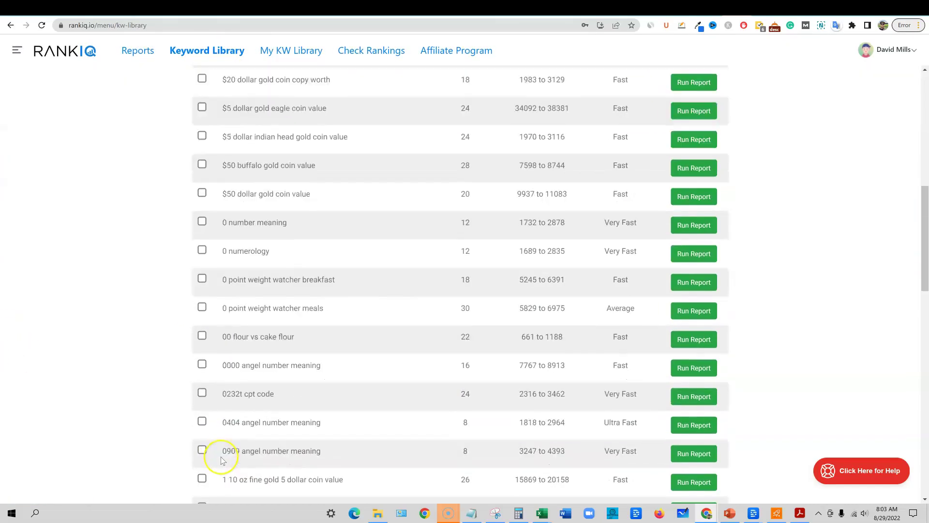
pyautogui.scroll(10, 222, 459)
pyautogui.moveTo(925, 121); pyautogui.dragTo(924, 484)
pyautogui.moveTo(924, 445); pyautogui.dragTo(924, 97)
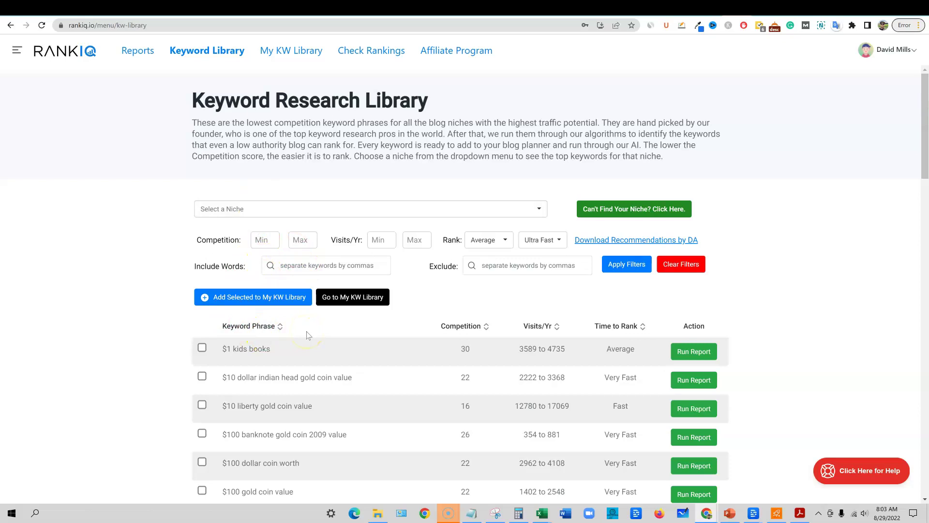
# - Filter keywords by the include words 'make money' and scroll the results
pyautogui.click(317, 267)
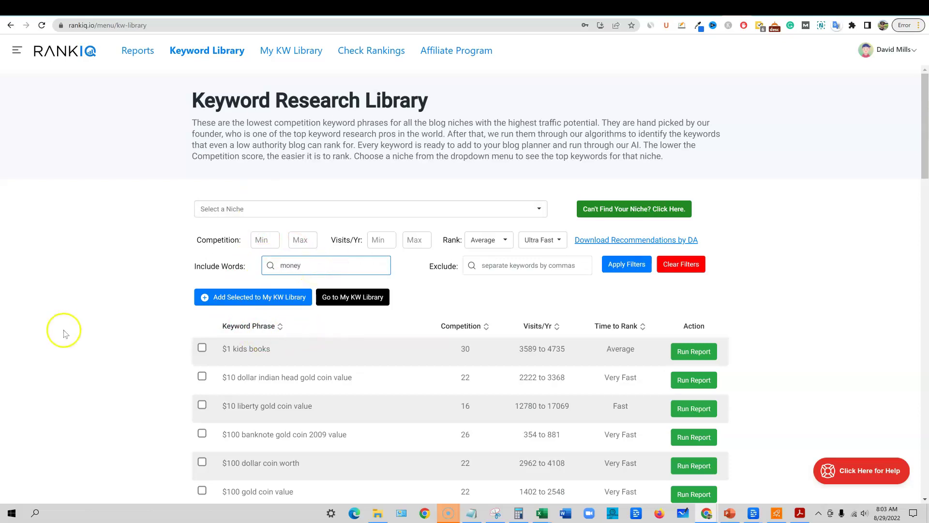
pyautogui.press('Return')
pyautogui.scroll(-2, 160, 341)
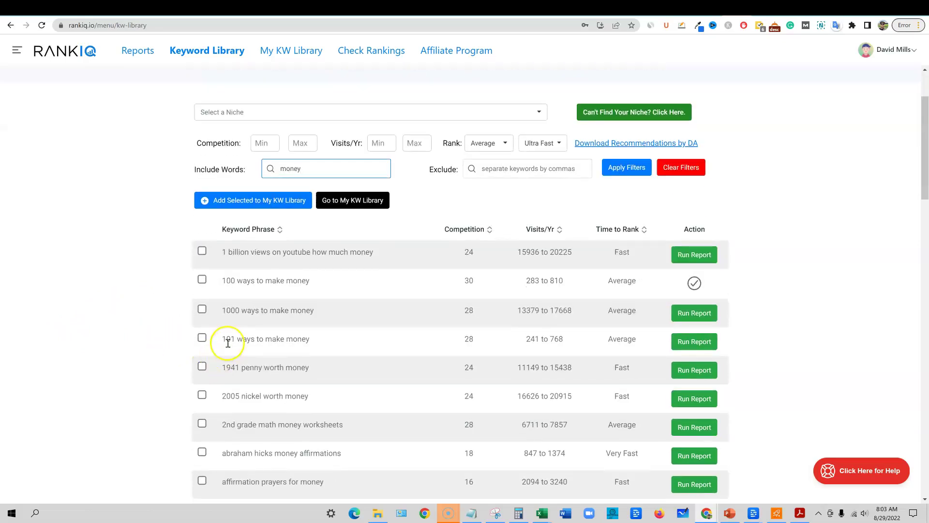
pyautogui.scroll(-15, 257, 356)
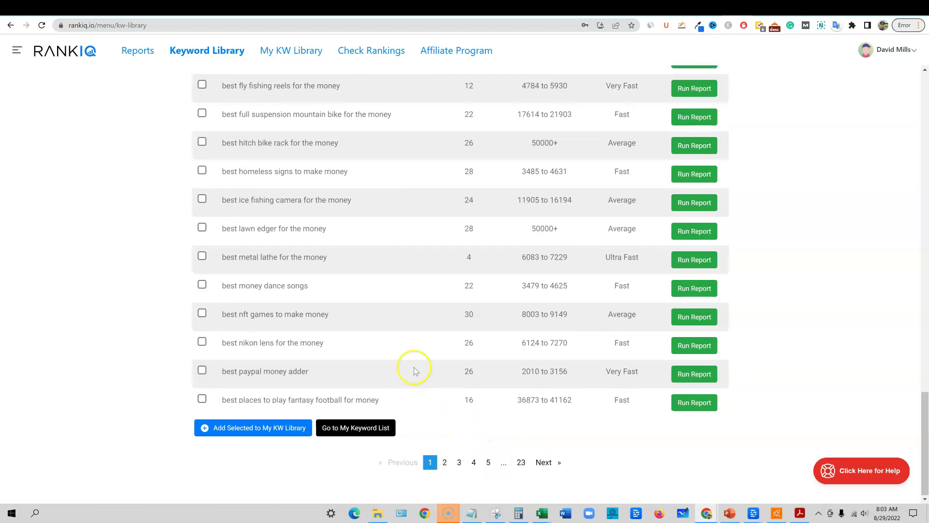
pyautogui.scroll(12, 414, 370)
pyautogui.scroll(10, 414, 368)
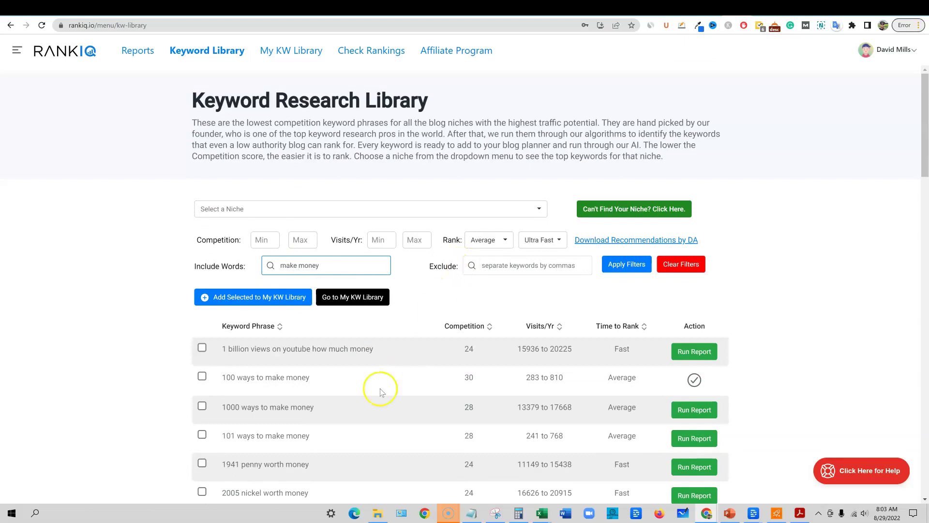
pyautogui.scroll(-6, 380, 386)
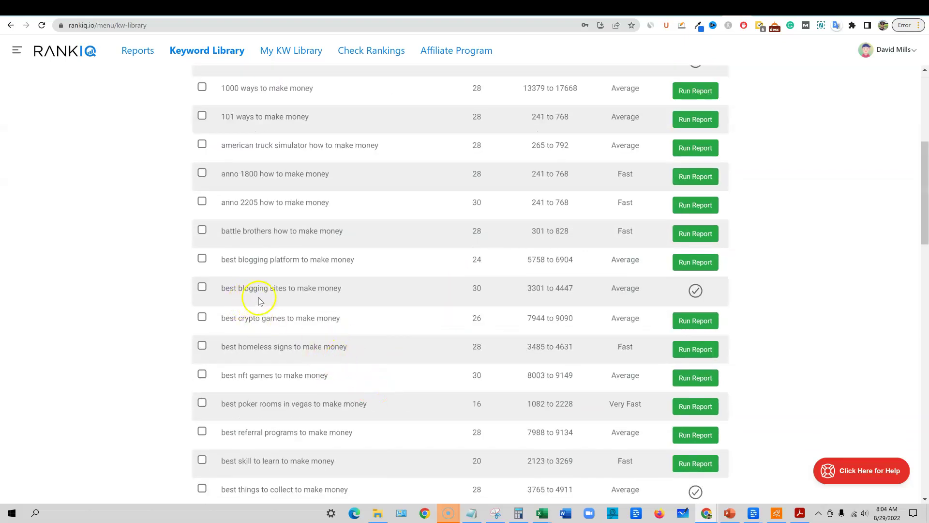
pyautogui.scroll(-5, 273, 407)
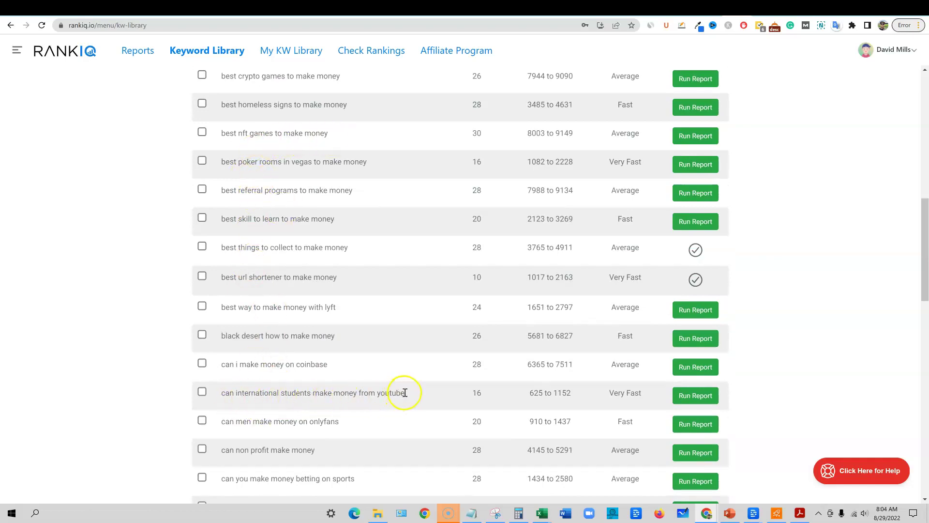
# - Copy 'can international students make money from youtube' from RankIQ and search it in Ubersuggest
pyautogui.moveTo(405, 392); pyautogui.dragTo(224, 392)
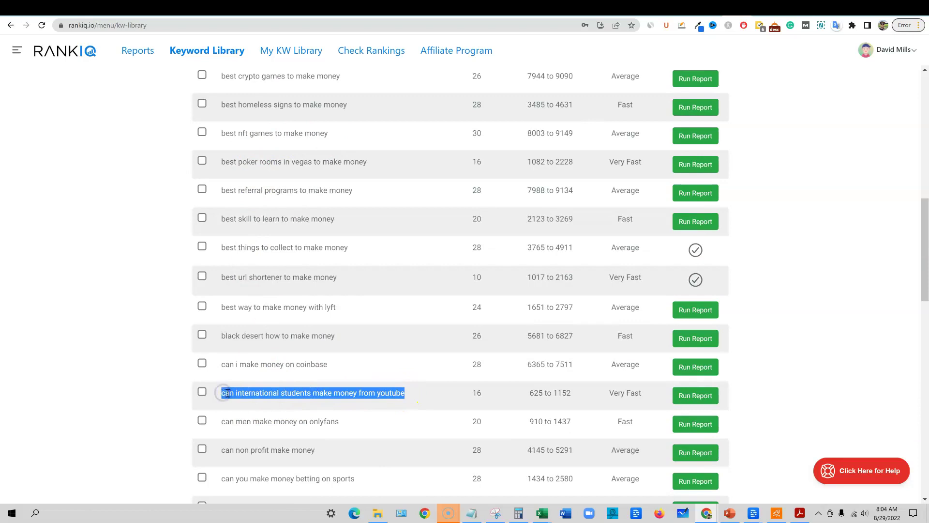
pyautogui.click(757, 9)
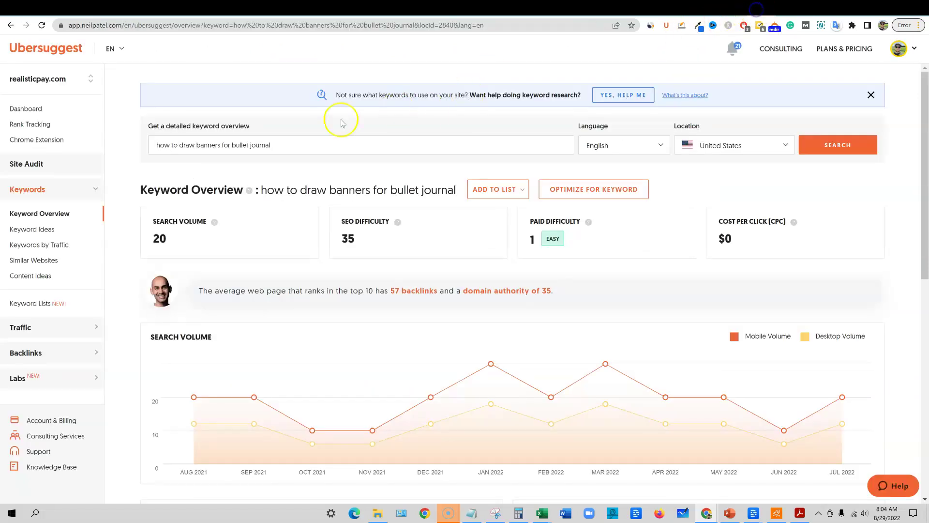
pyautogui.moveTo(272, 144); pyautogui.dragTo(133, 137)
pyautogui.write('can international students make money from youtube')
pyautogui.click(816, 145)
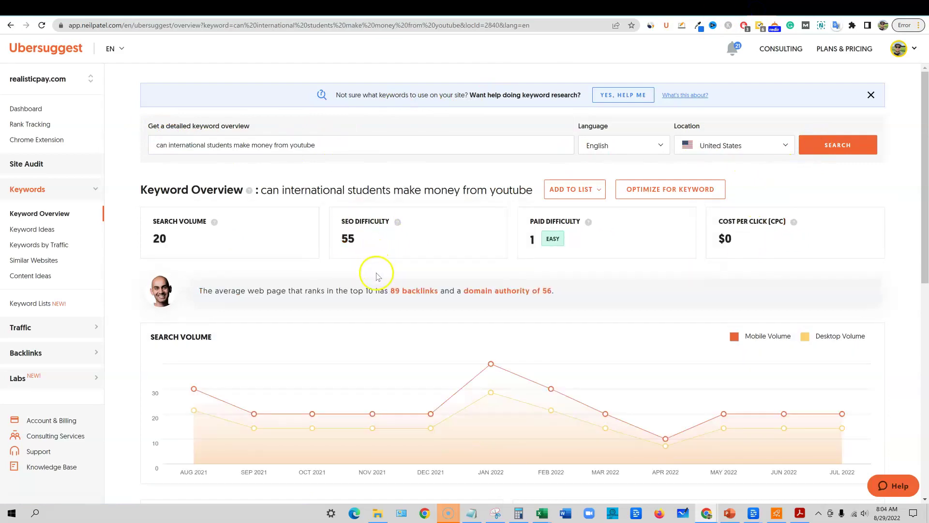
pyautogui.scroll(-10, 411, 321)
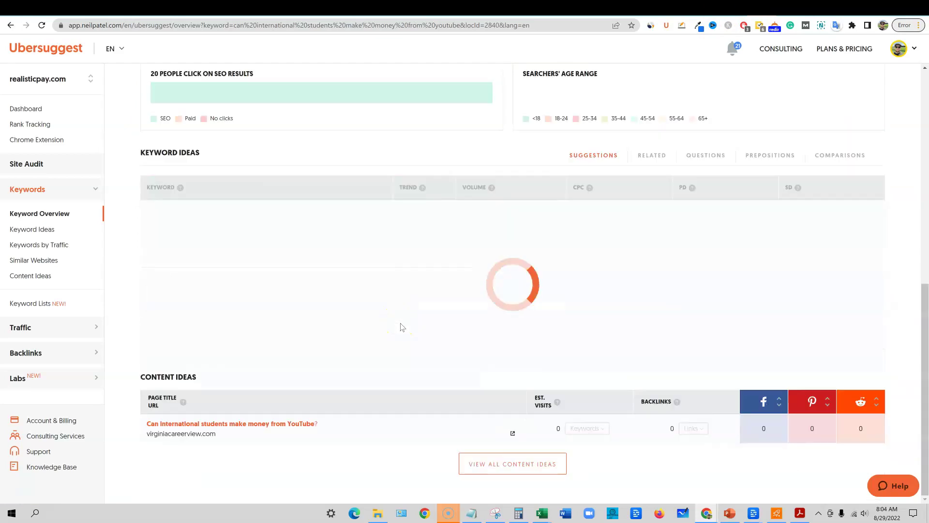
pyautogui.scroll(10, 395, 319)
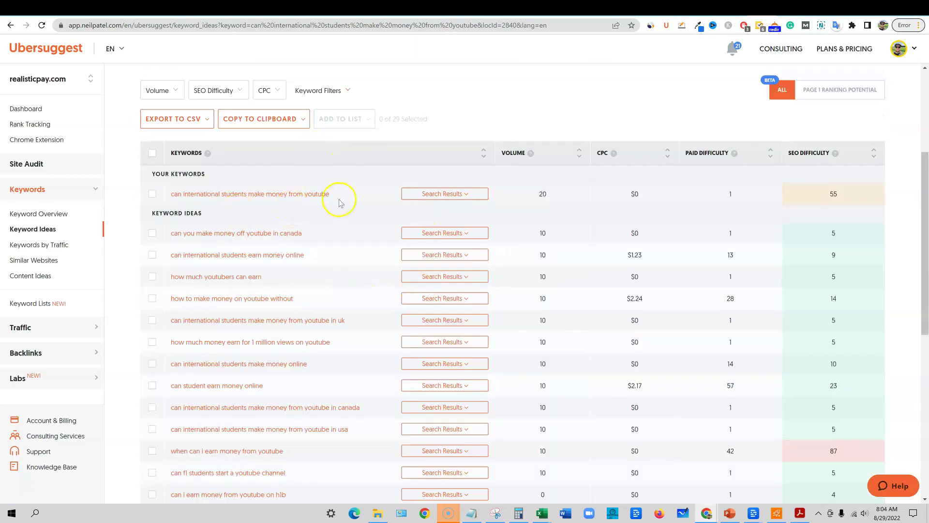
# - Expand the Google search results and review the top 10 pages, averaging domain authority 42
pyautogui.click(464, 193)
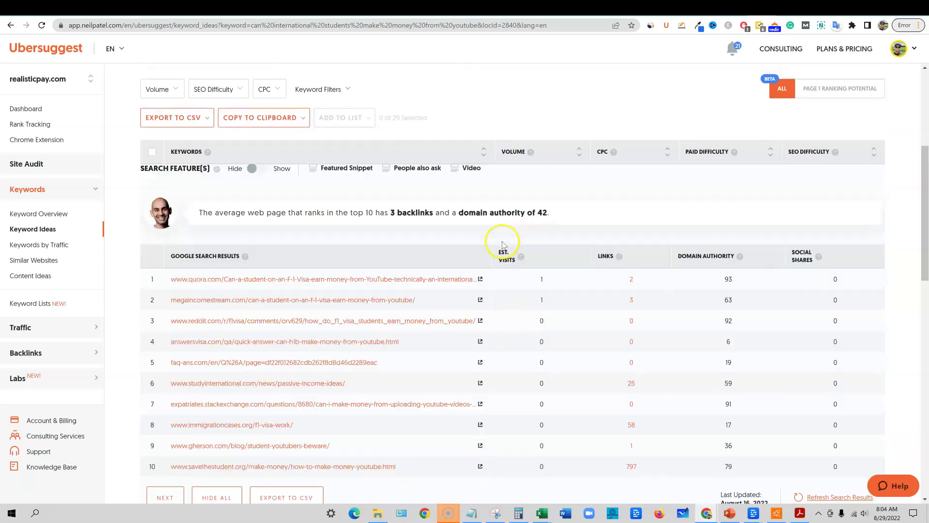
pyautogui.scroll(-1, 648, 283)
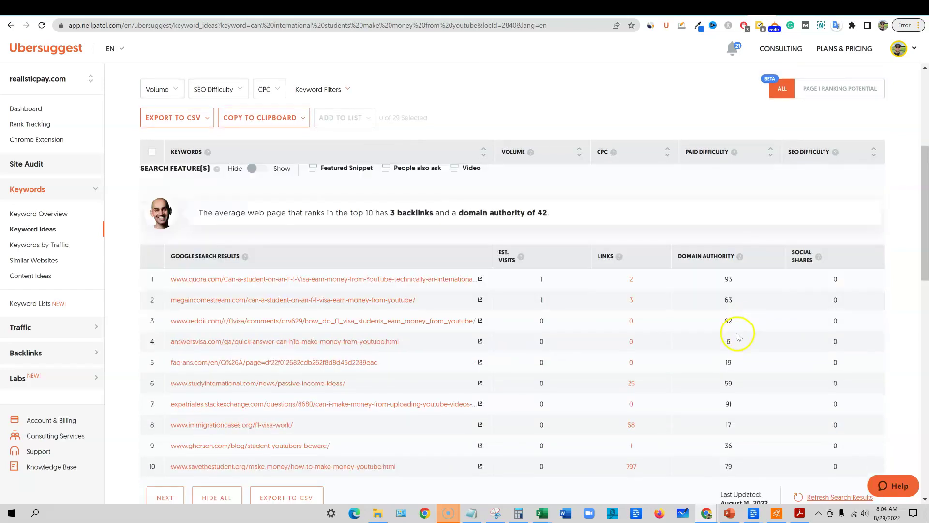
pyautogui.scroll(3, 356, 214)
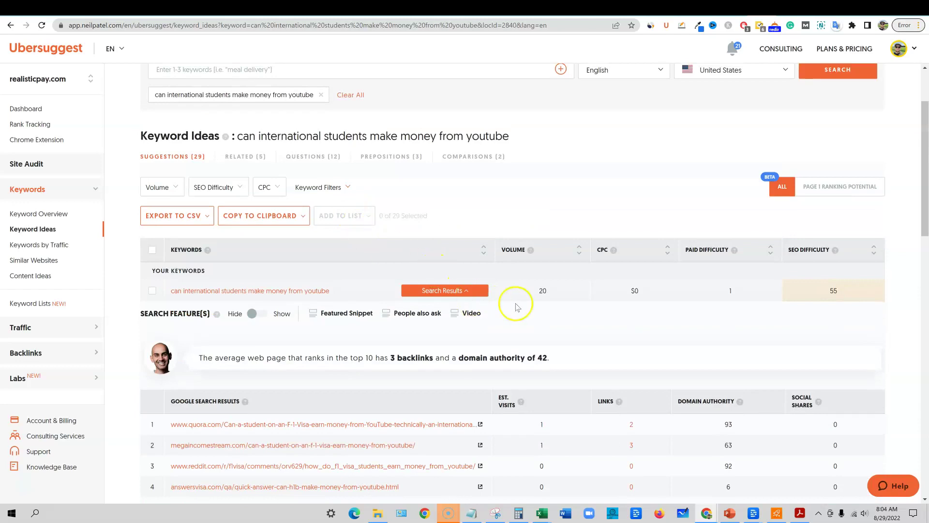
pyautogui.scroll(-3, 877, 367)
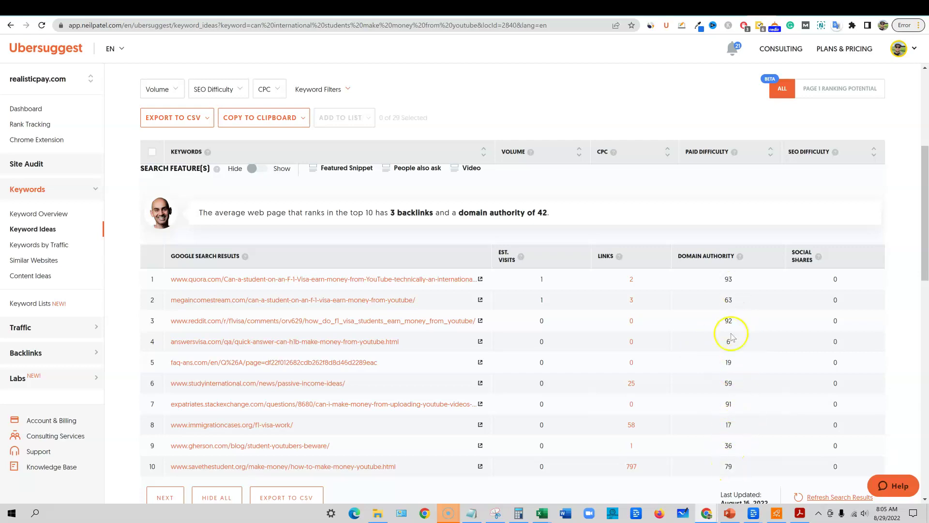
pyautogui.scroll(5, 594, 400)
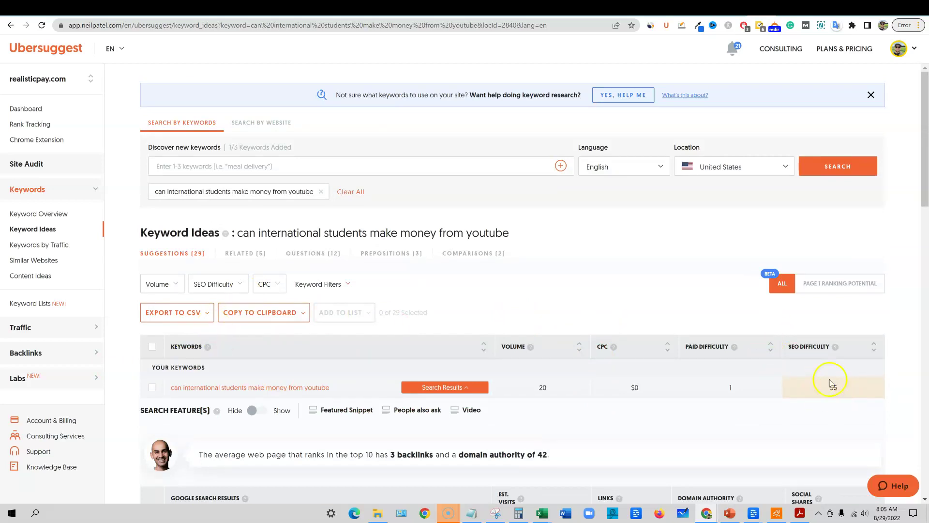
pyautogui.scroll(-5, 833, 393)
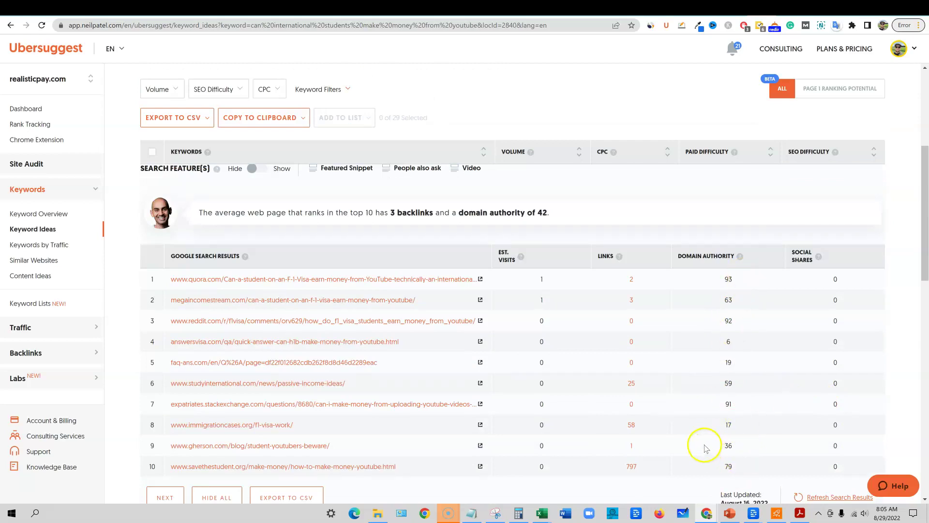
pyautogui.click(737, 11)
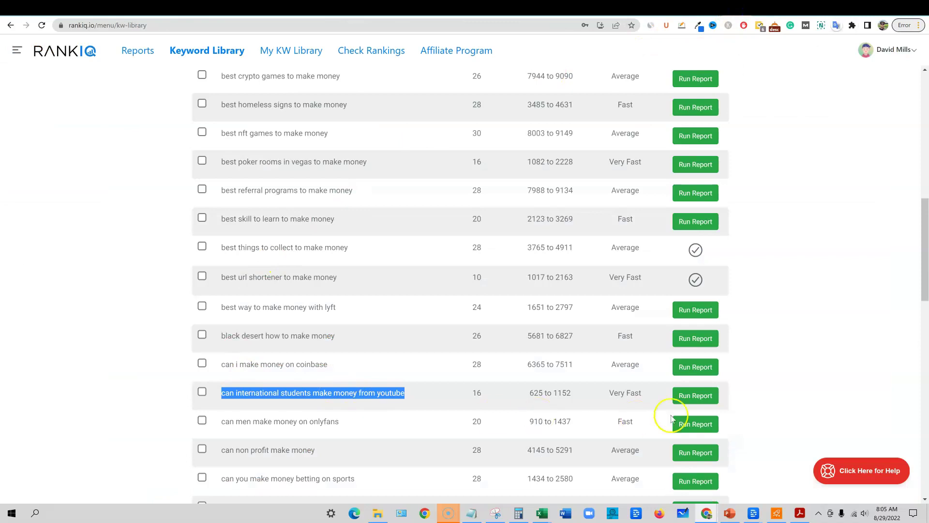
pyautogui.click(769, 406)
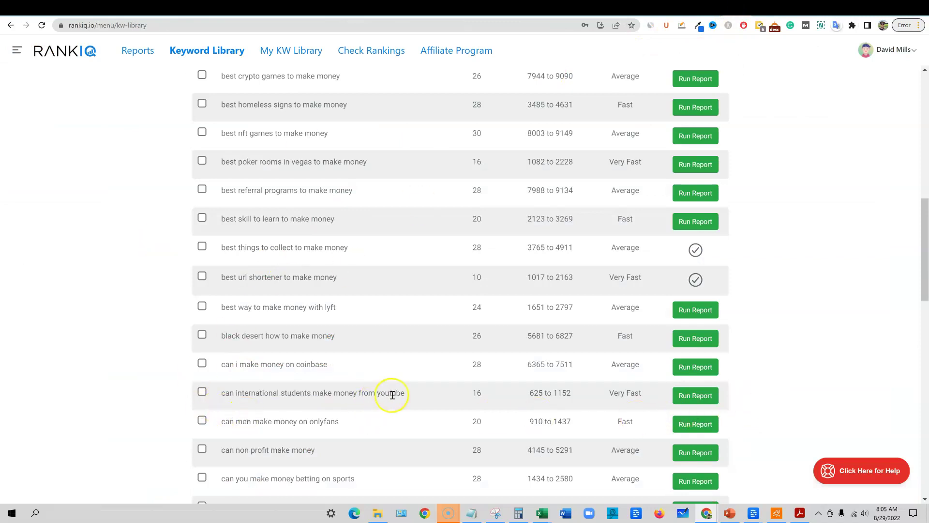
pyautogui.moveTo(411, 397); pyautogui.dragTo(189, 392)
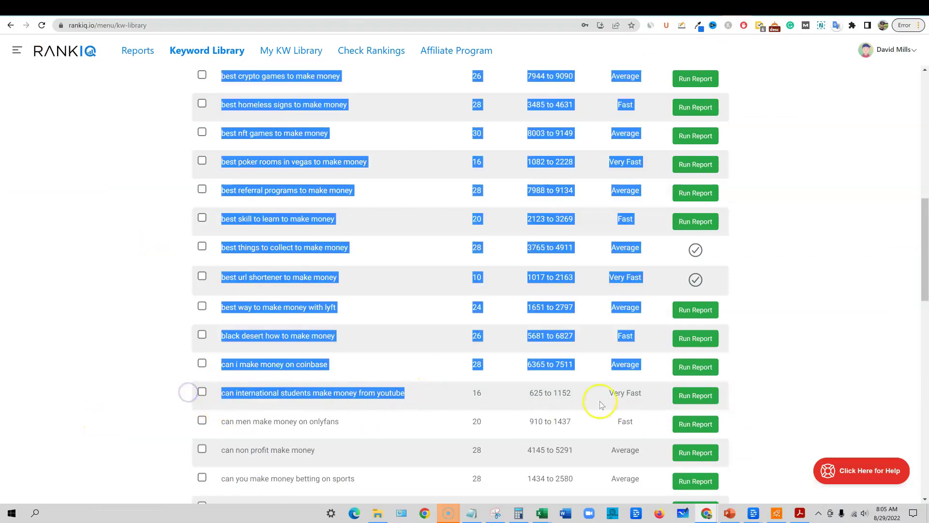
pyautogui.click(763, 369)
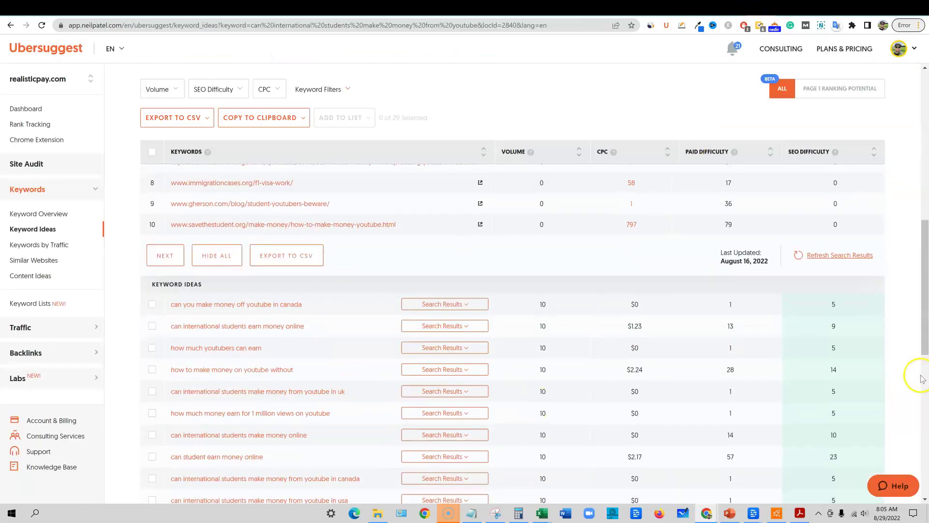
# - Scroll through the Ubersuggest results once more, then return to the RankIQ tab
pyautogui.scroll(4, 829, 378)
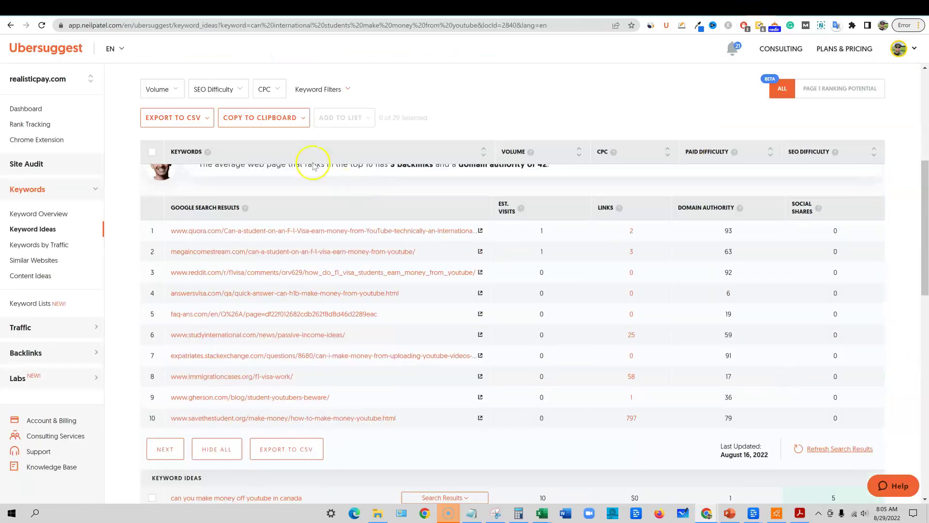
pyautogui.scroll(-2, 515, 390)
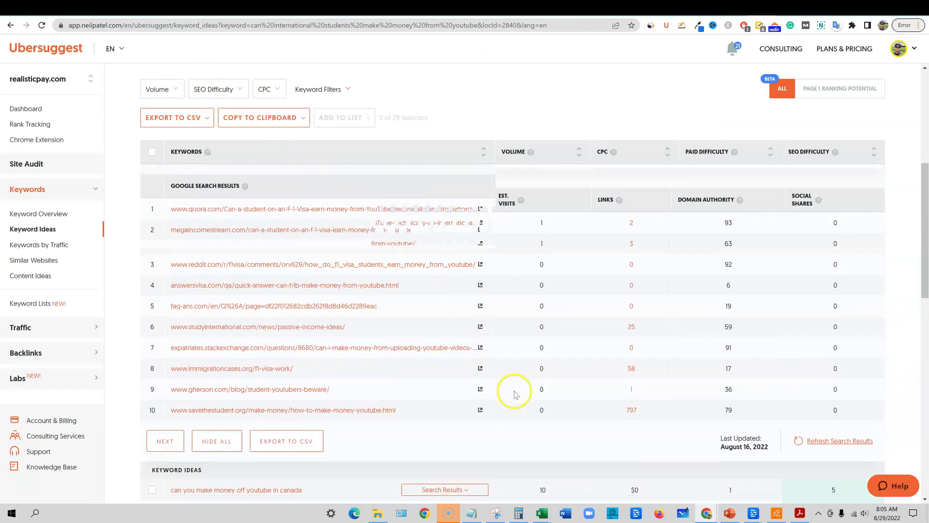
pyautogui.scroll(2, 549, 401)
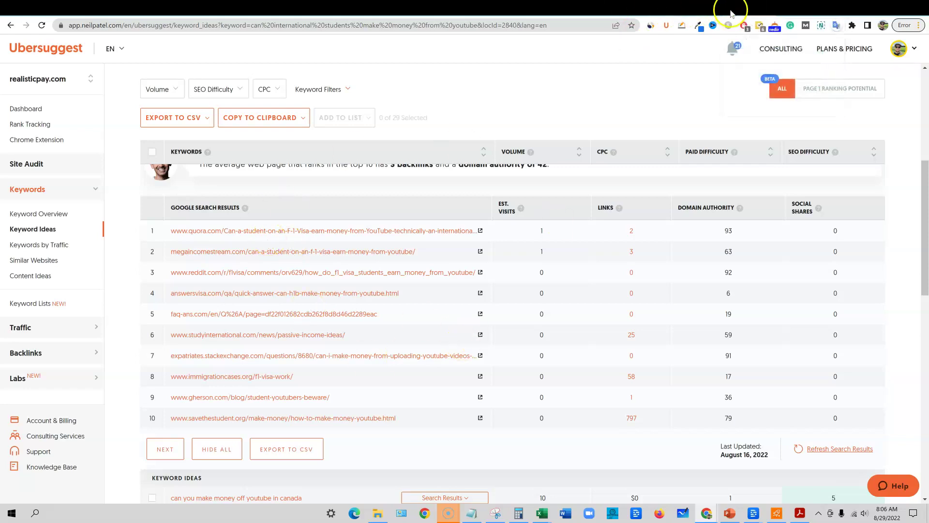
pyautogui.click(731, 10)
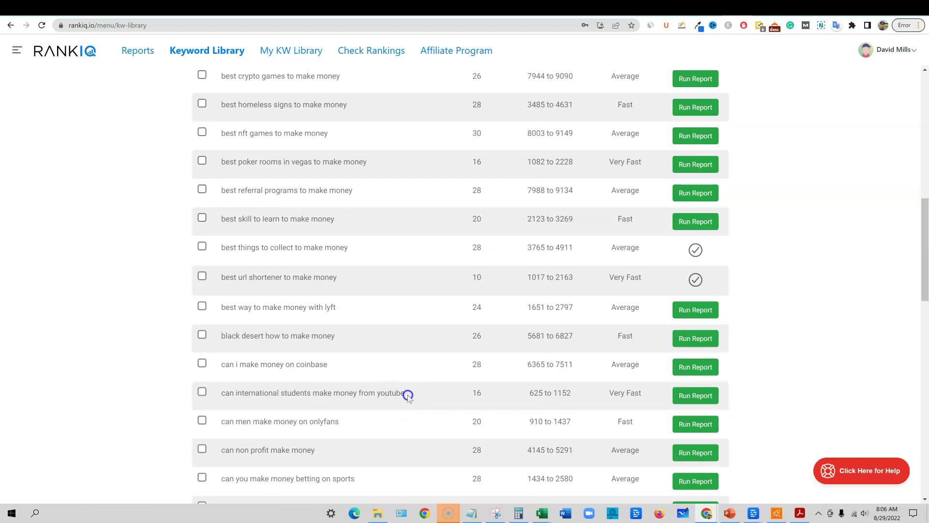
# - Highlight the international-students keyword, then scroll up to the 'make money' Include Words filter
pyautogui.moveTo(408, 396); pyautogui.dragTo(233, 398)
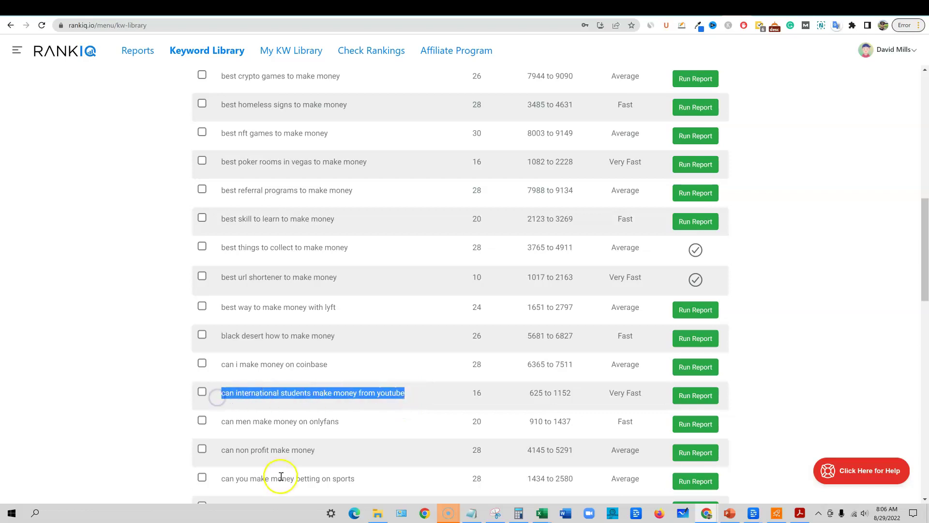
pyautogui.scroll(10, 285, 476)
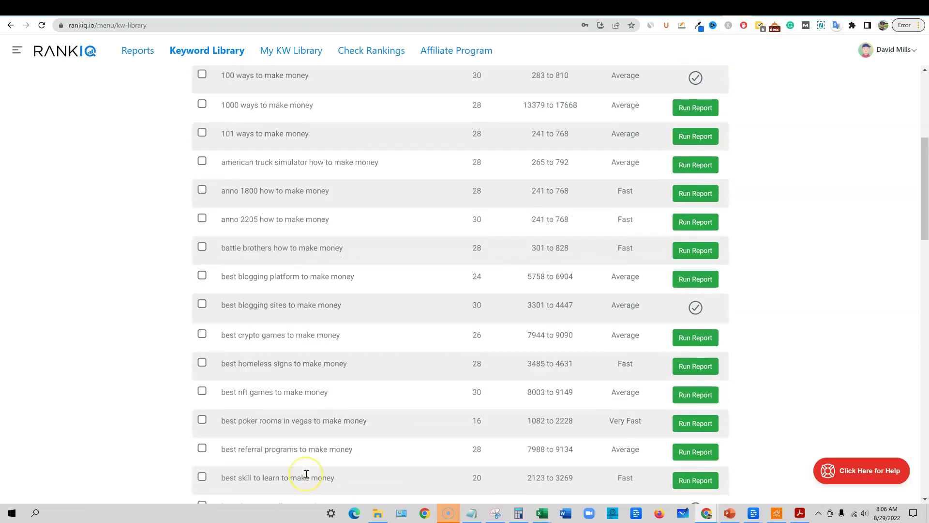
pyautogui.scroll(1, 307, 473)
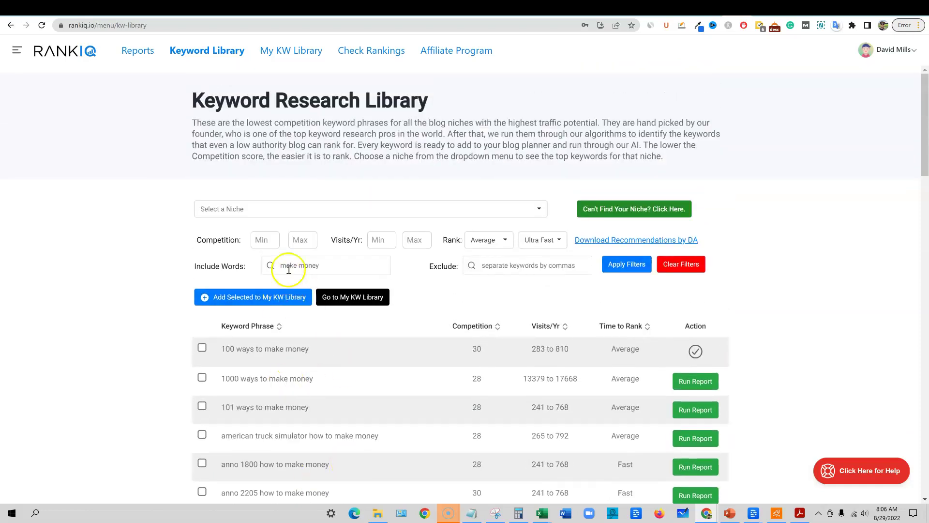
pyautogui.scroll(-1, 383, 428)
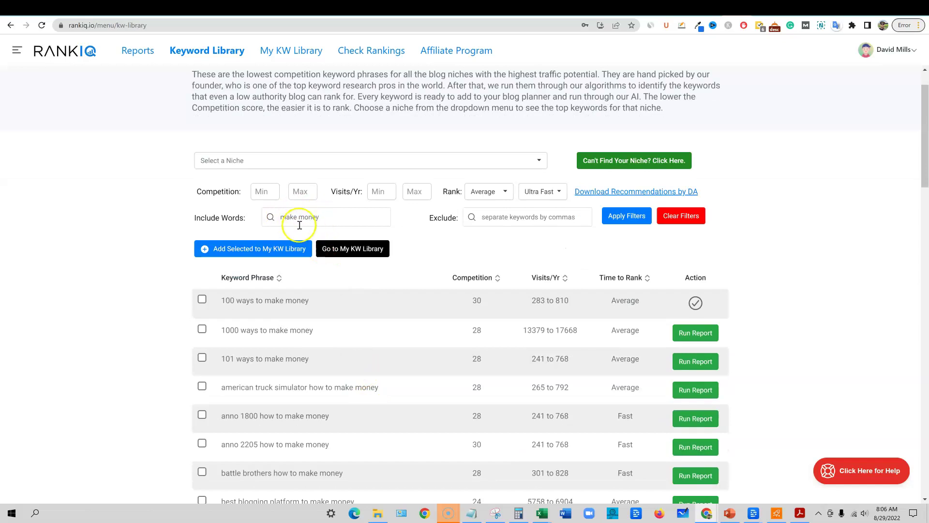
# - Replace the 'make money' include words with 'youtube' and scroll to the bottom of the 19 result pages
pyautogui.moveTo(325, 218); pyautogui.dragTo(264, 217)
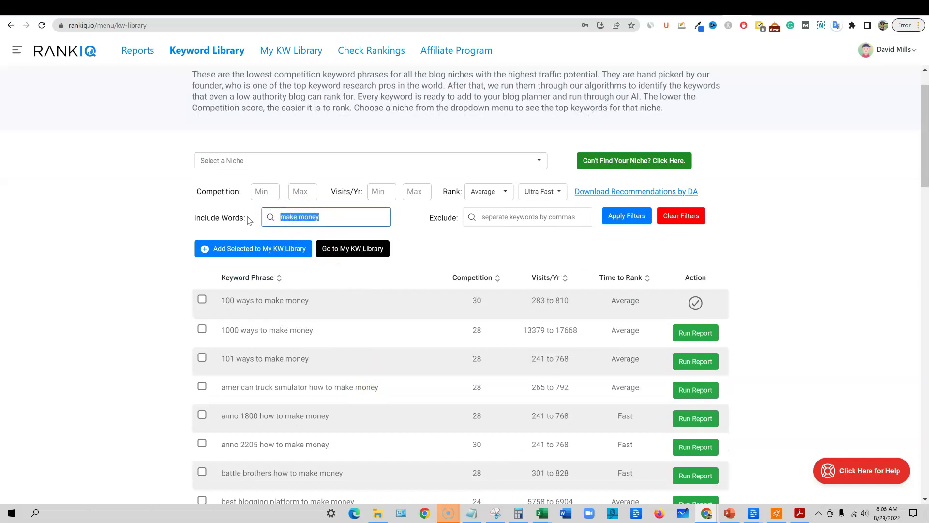
pyautogui.write('youtube')
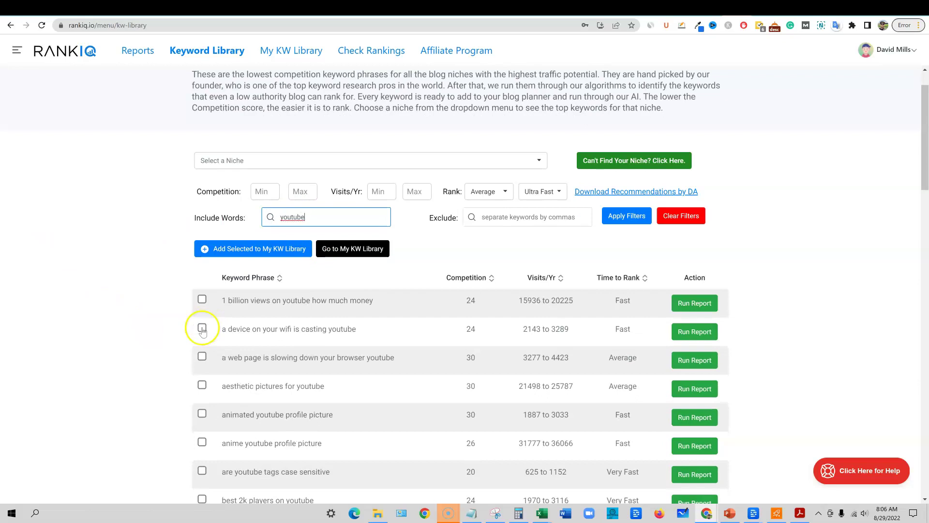
pyautogui.scroll(-5, 312, 346)
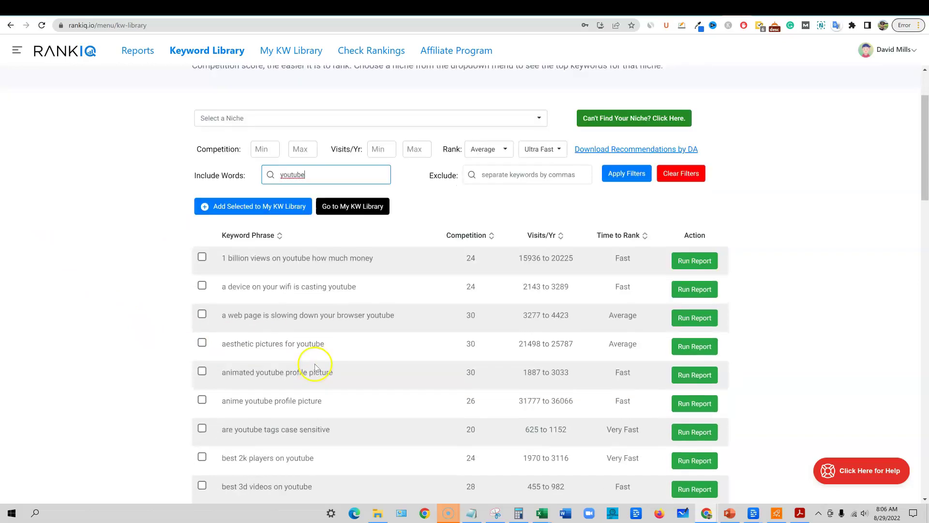
pyautogui.scroll(-8, 332, 371)
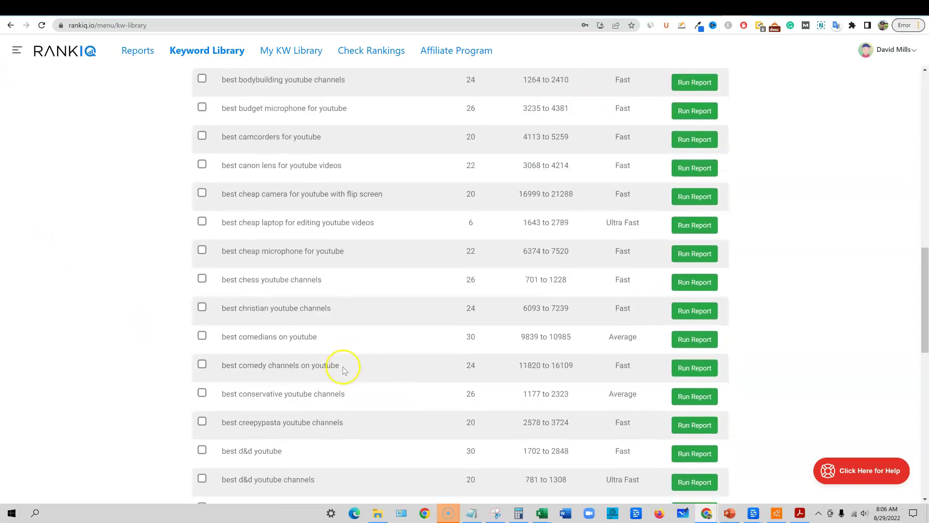
pyautogui.scroll(-6, 355, 365)
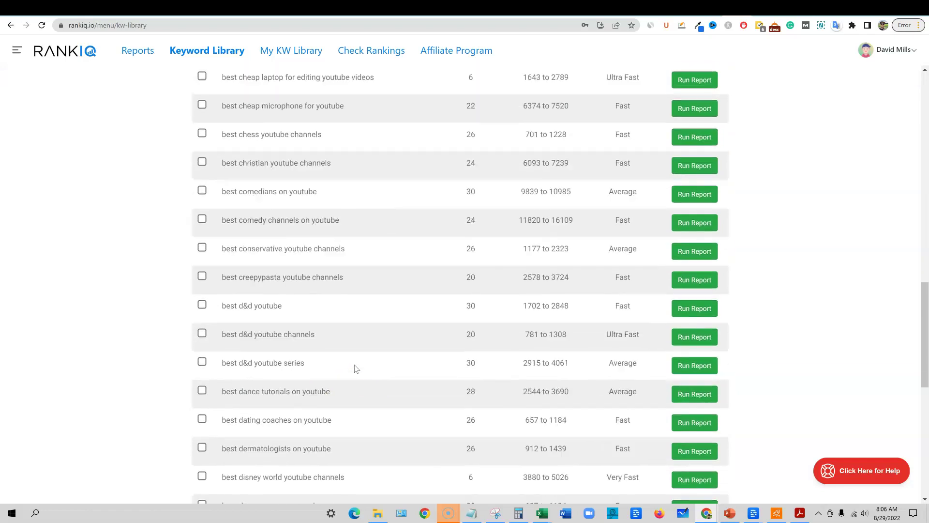
pyautogui.scroll(-7, 356, 369)
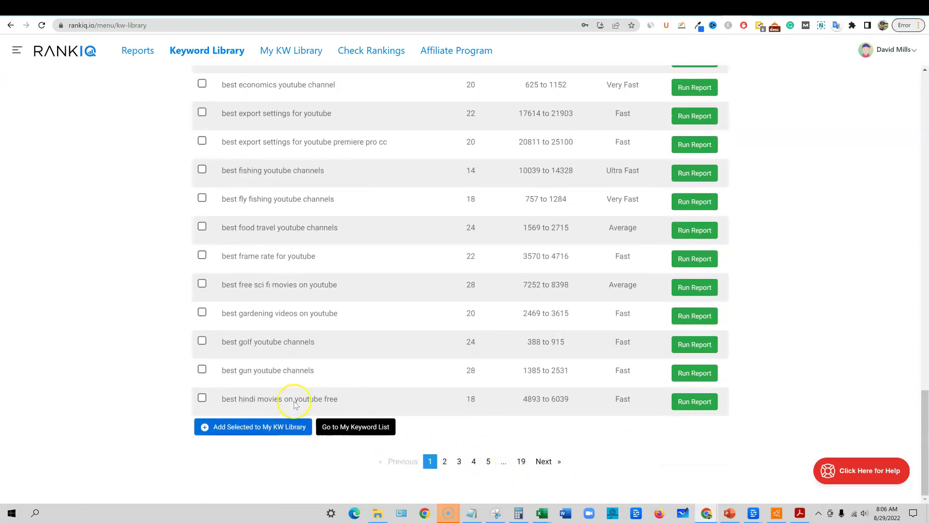
# - Compute 50 × 19 = 950 in Windows Calculator, then minimize it
pyautogui.click(518, 513)
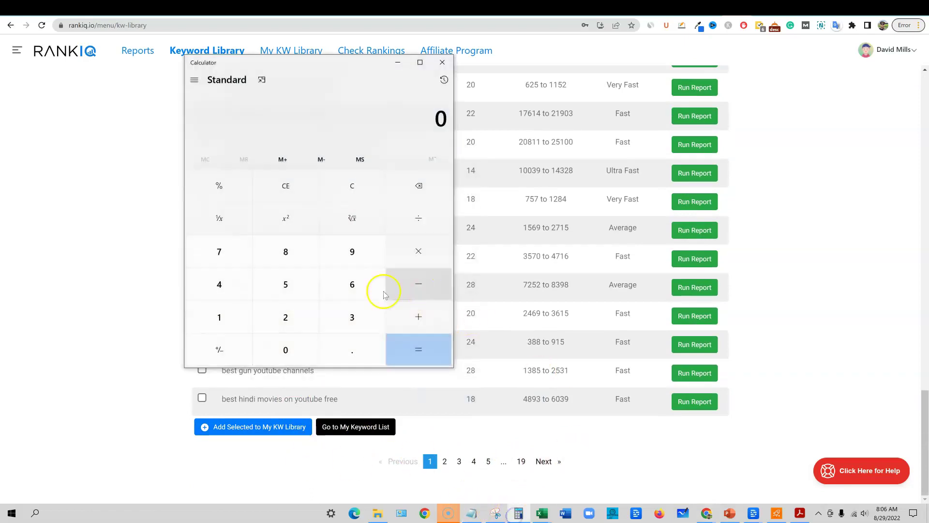
pyautogui.click(264, 296)
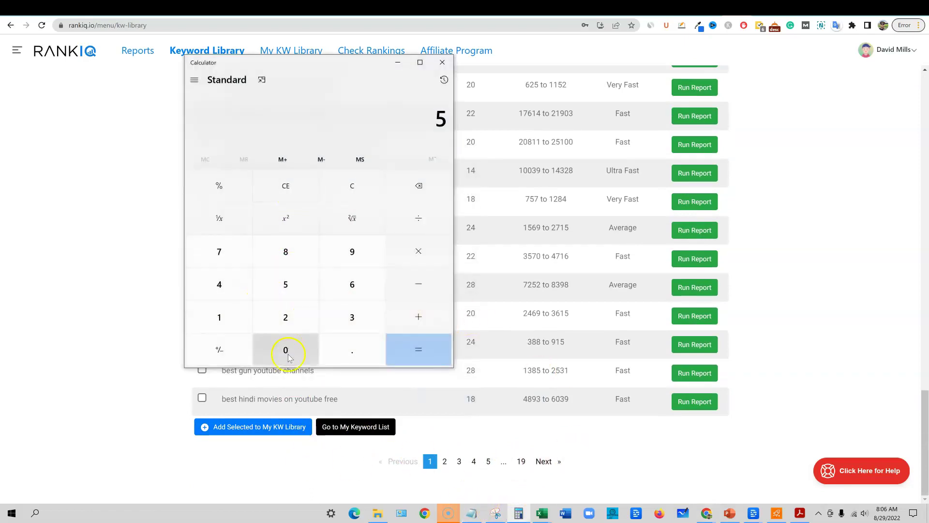
pyautogui.click(285, 348)
pyautogui.click(417, 252)
pyautogui.click(234, 321)
pyautogui.click(349, 249)
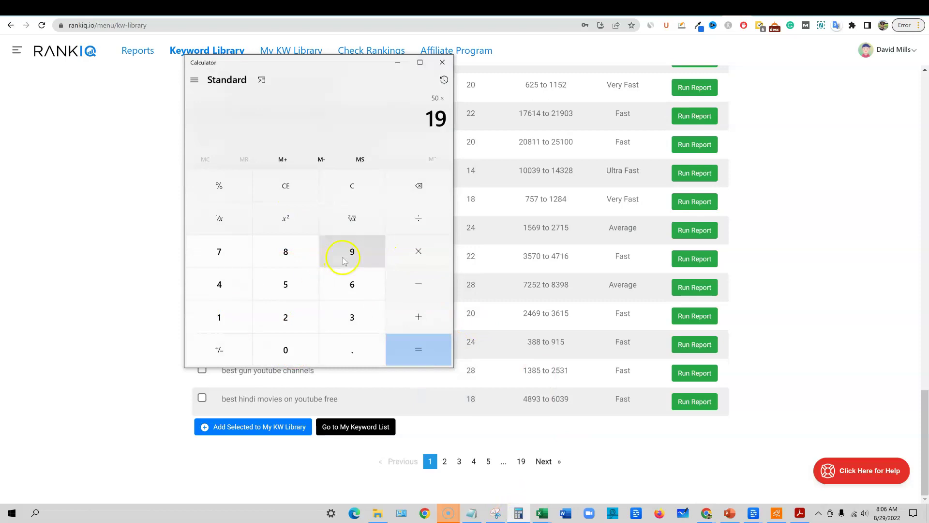
pyautogui.click(428, 343)
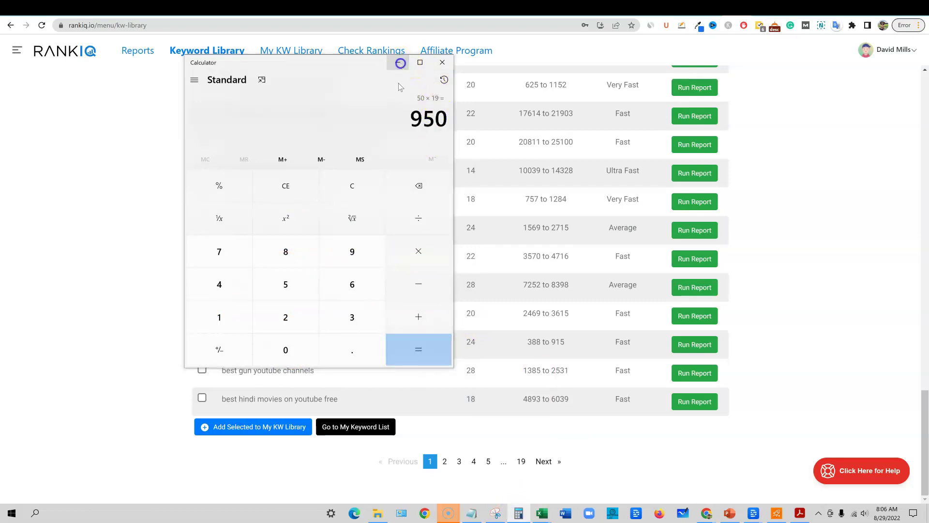
pyautogui.click(398, 62)
pyautogui.scroll(20, 471, 343)
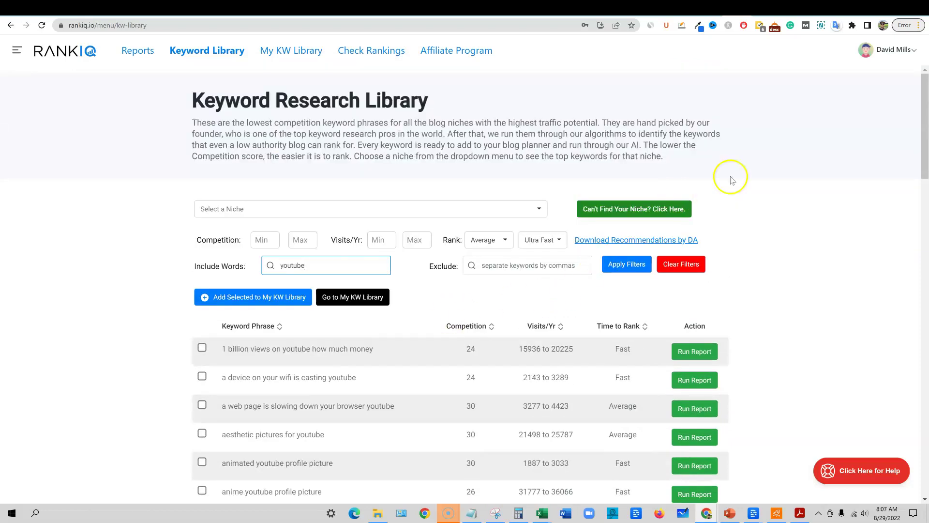
pyautogui.click(756, 169)
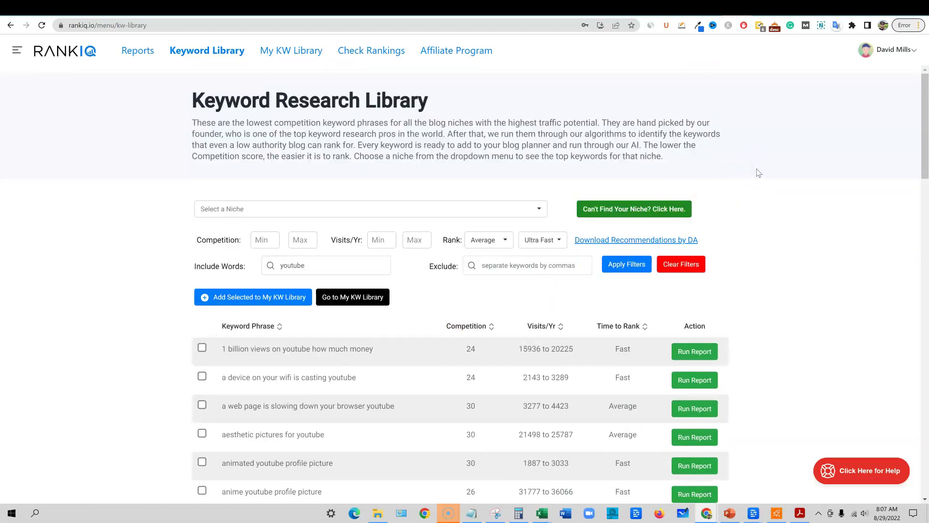
pyautogui.click(199, 124)
pyautogui.moveTo(192, 125); pyautogui.dragTo(132, 112)
# - Dismiss the niche list without choosing one and delete 'youtube' from the Include Words box
pyautogui.click(786, 233)
pyautogui.click(540, 210)
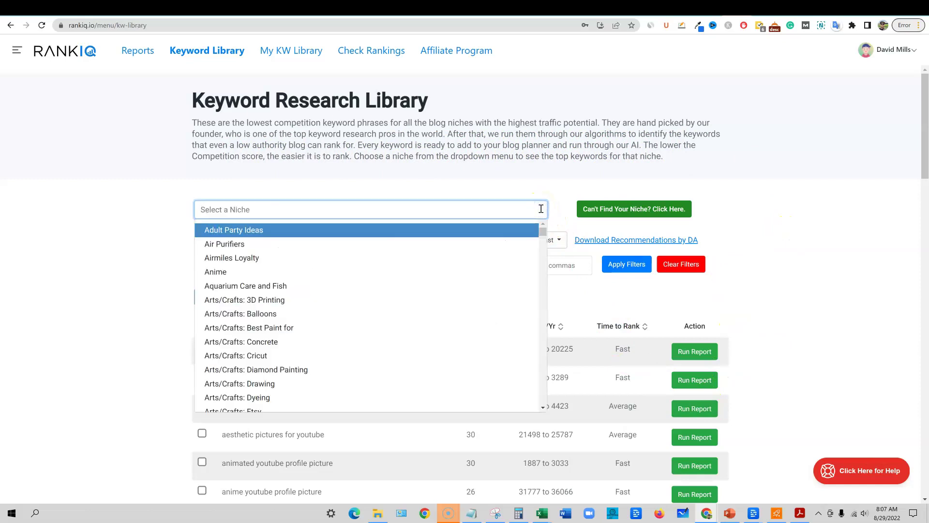
pyautogui.click(777, 203)
pyautogui.scroll(-1, 805, 333)
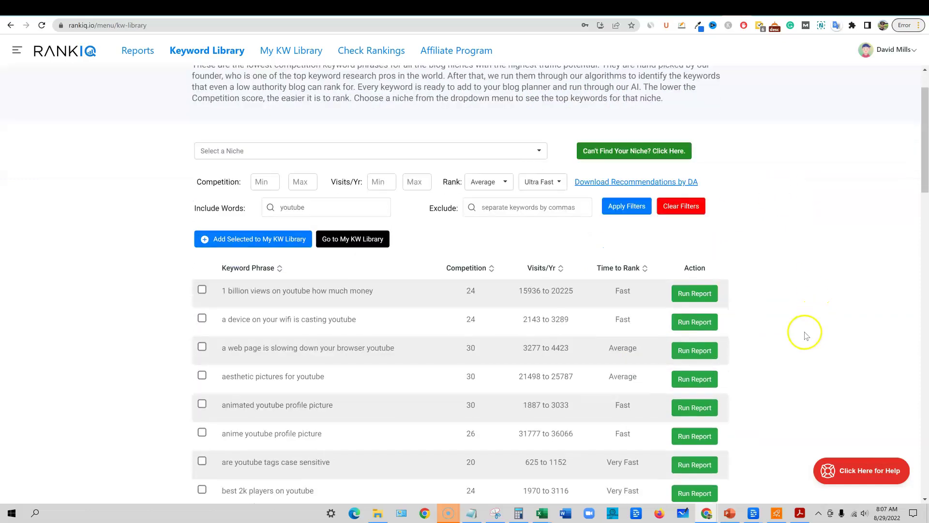
pyautogui.scroll(-1, 804, 333)
pyautogui.moveTo(336, 169); pyautogui.dragTo(269, 169)
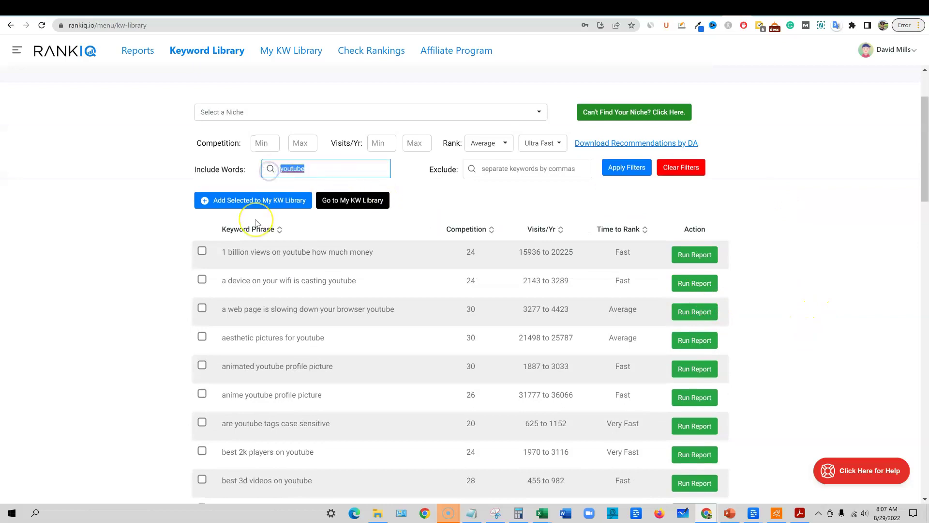
pyautogui.press('BackSpace')
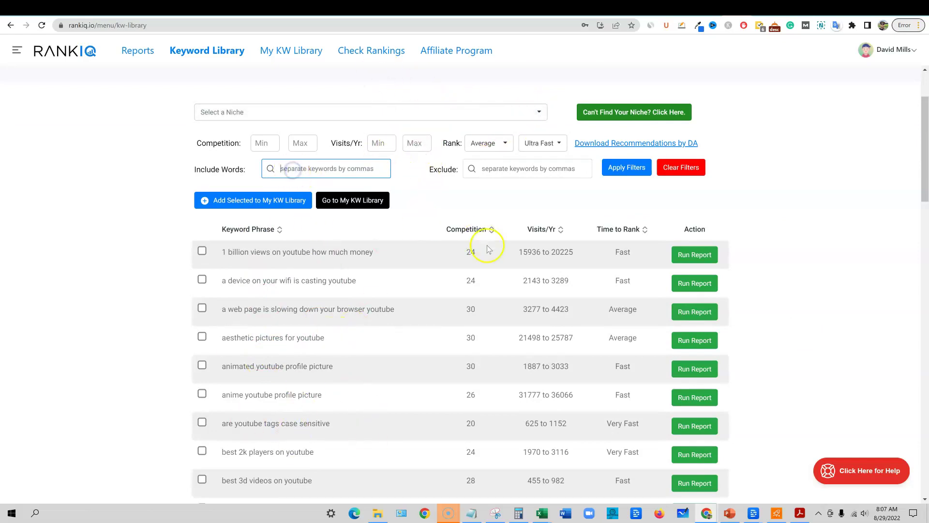
pyautogui.scroll(-5, 557, 291)
pyautogui.scroll(8, 591, 338)
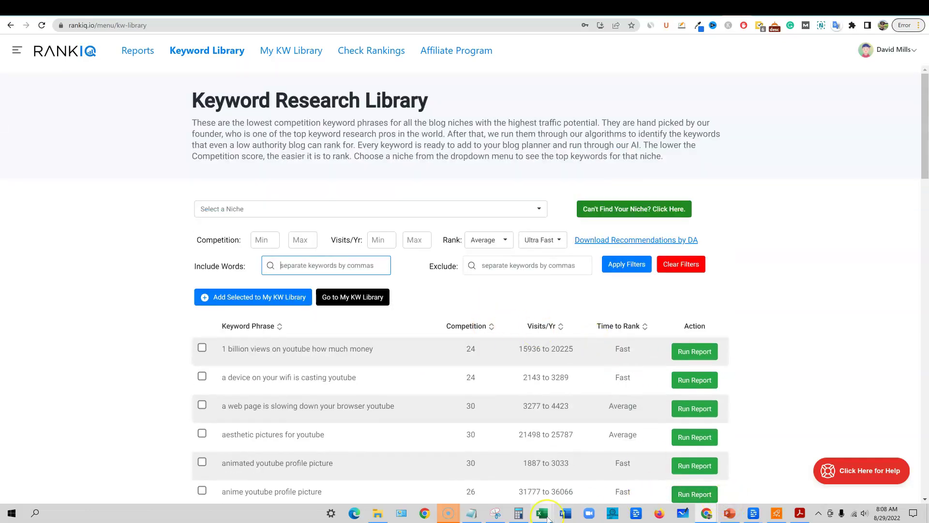
pyautogui.moveTo(548, 518)
pyautogui.click(605, 488)
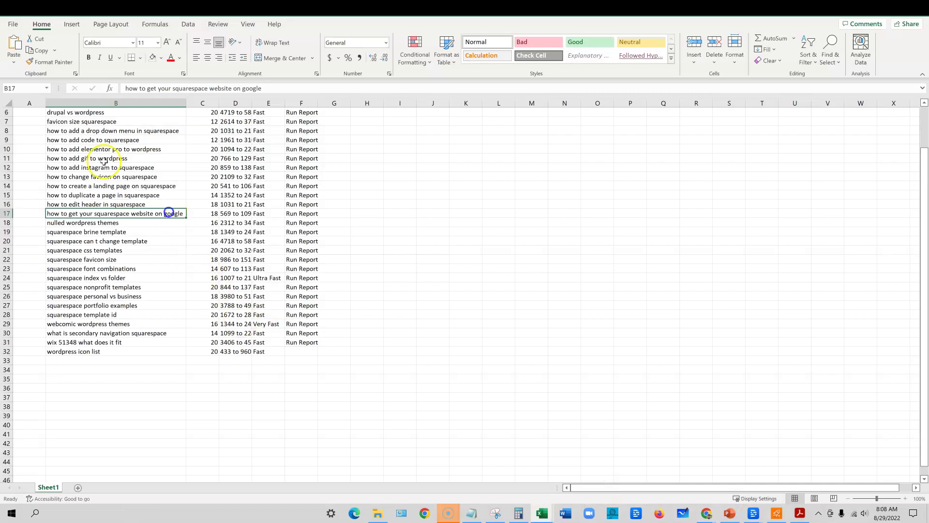
pyautogui.click(169, 213)
pyautogui.moveTo(68, 109); pyautogui.dragTo(358, 402)
pyautogui.click(467, 286)
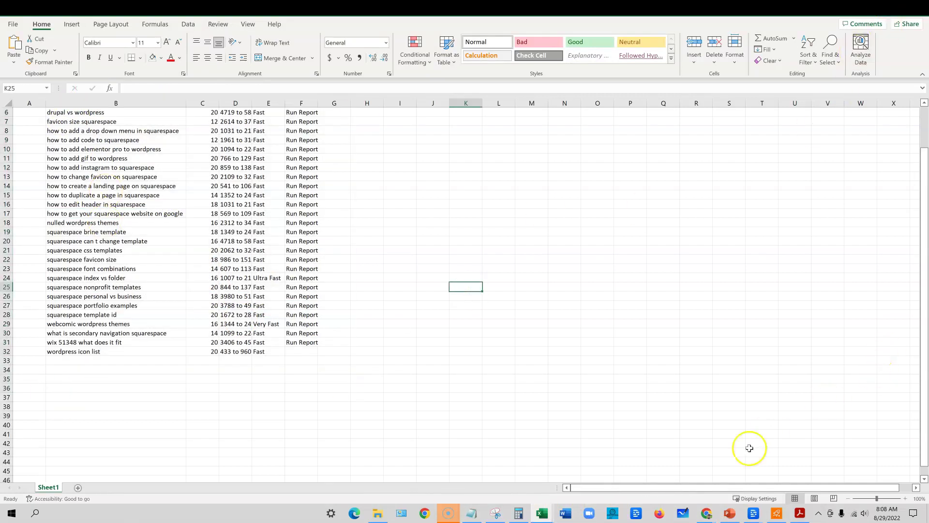
pyautogui.click(705, 513)
pyautogui.click(676, 488)
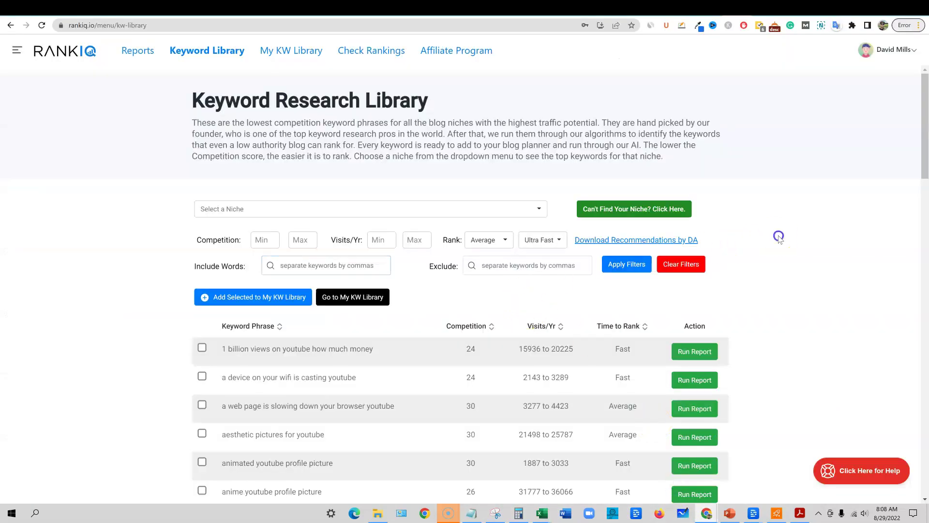
# - In My KW Library, tick the drinking-water, pinterest affiliate and things-to-collect keywords and remove them
pyautogui.click(277, 51)
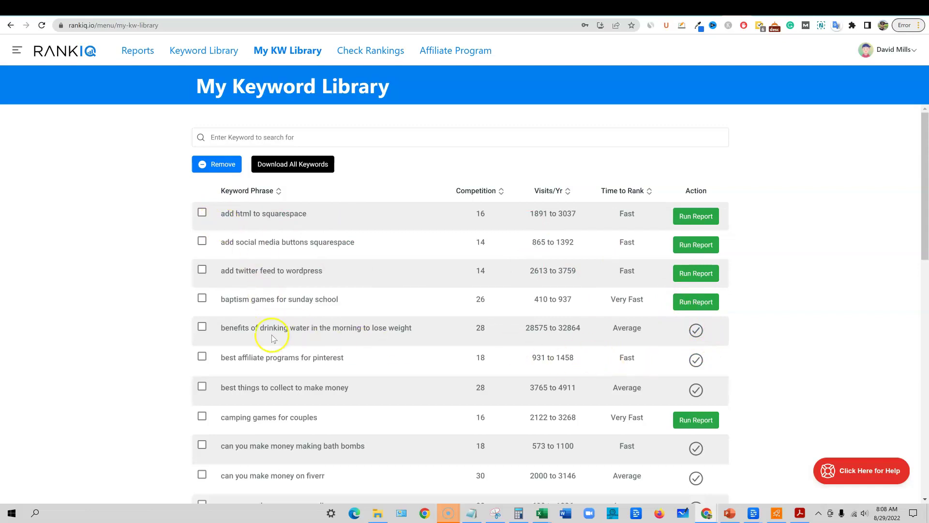
pyautogui.click(202, 327)
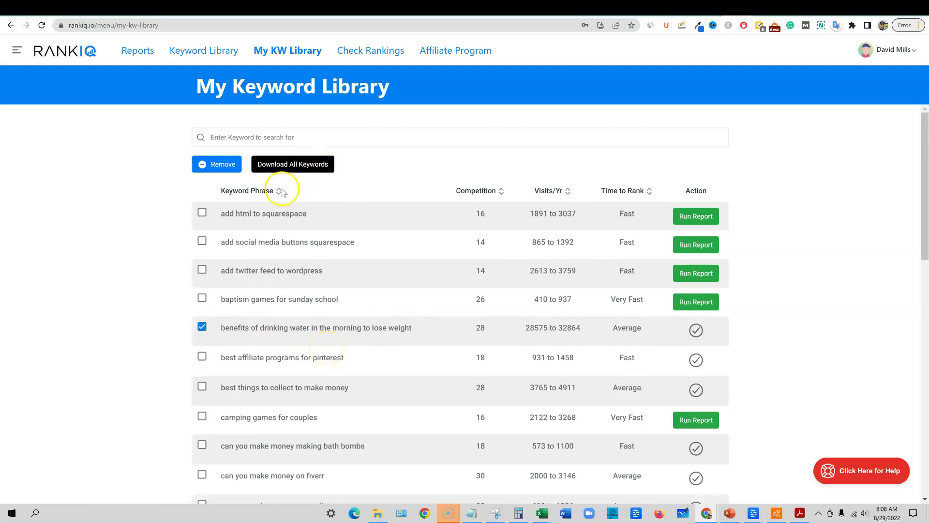
pyautogui.click(201, 328)
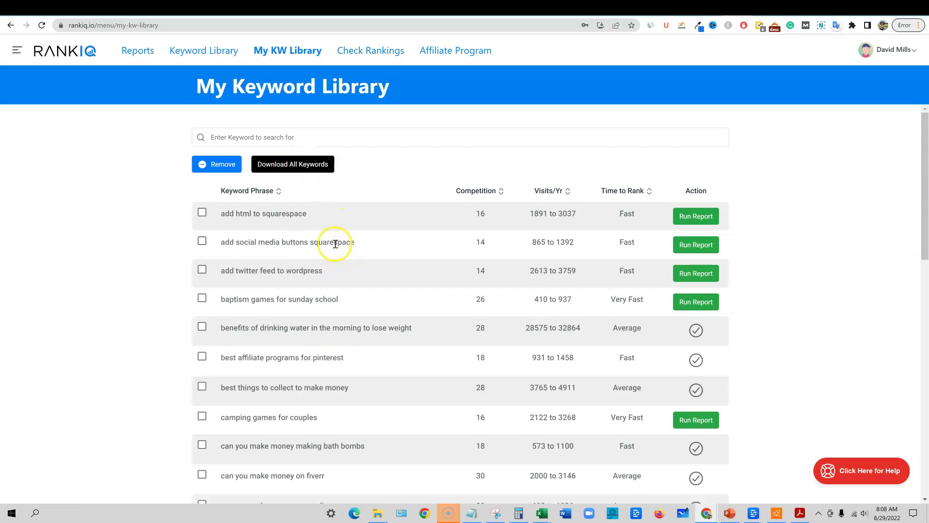
pyautogui.scroll(-12, 356, 290)
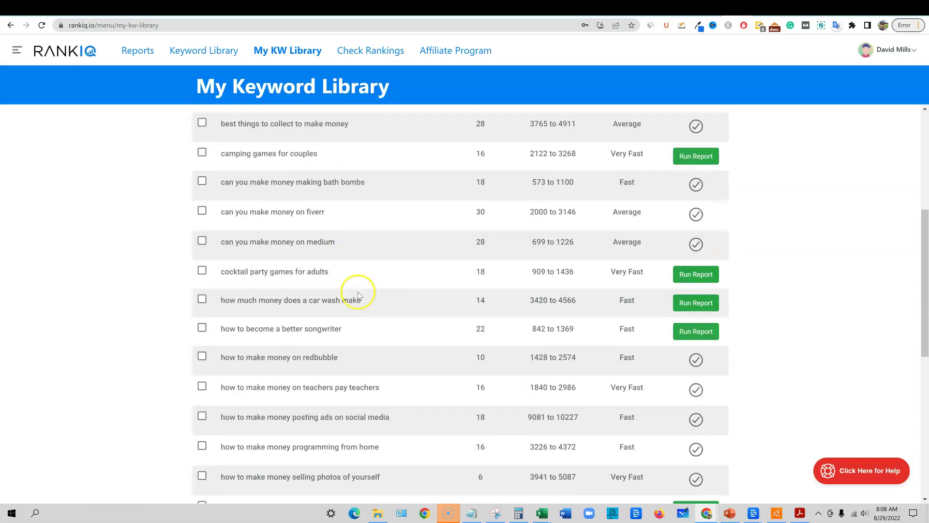
pyautogui.scroll(12, 358, 290)
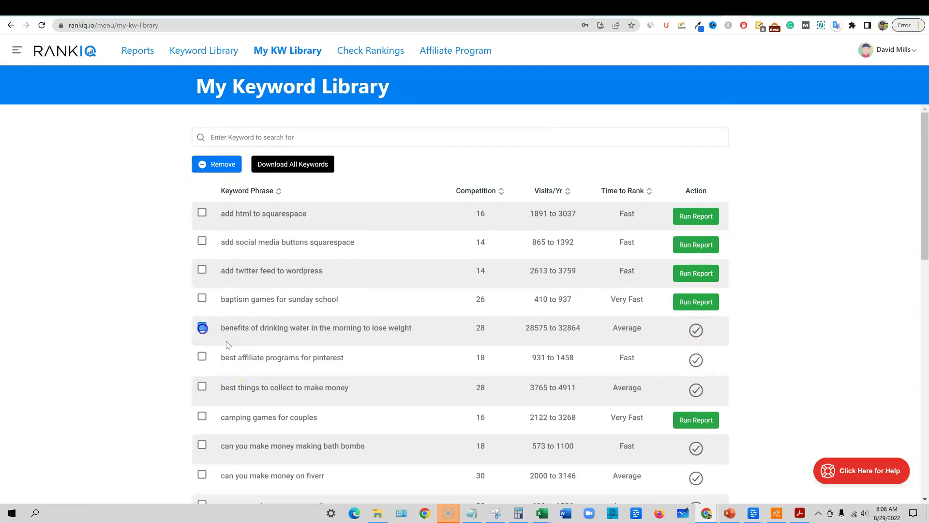
pyautogui.click(203, 358)
pyautogui.click(201, 386)
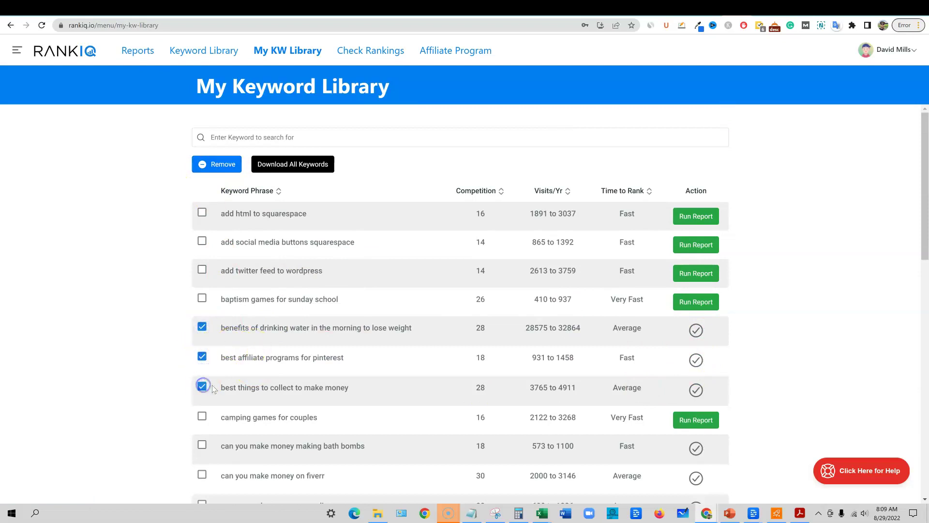
pyautogui.click(224, 166)
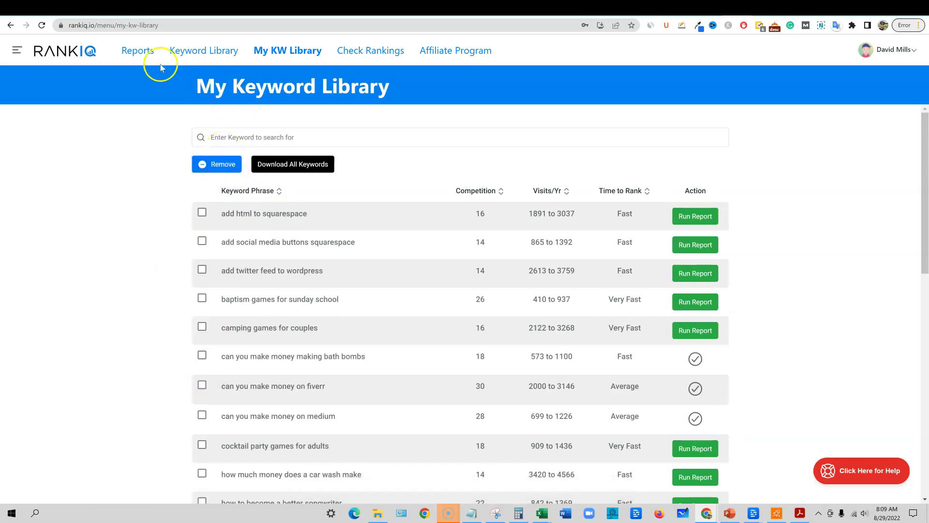
# - Archive the 22/08/2022 drinking-water report in Reports, then scroll through the remaining briefs
pyautogui.click(128, 48)
pyautogui.scroll(-4, 423, 290)
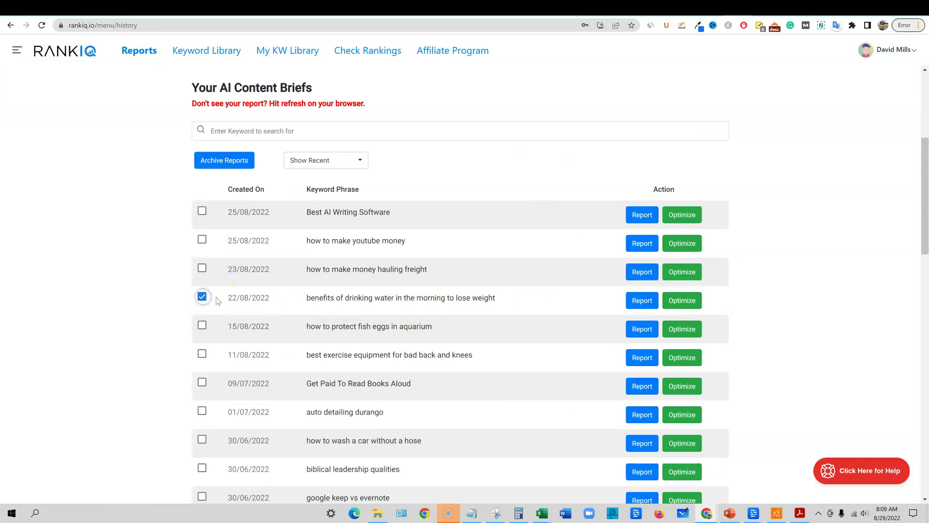
pyautogui.click(227, 161)
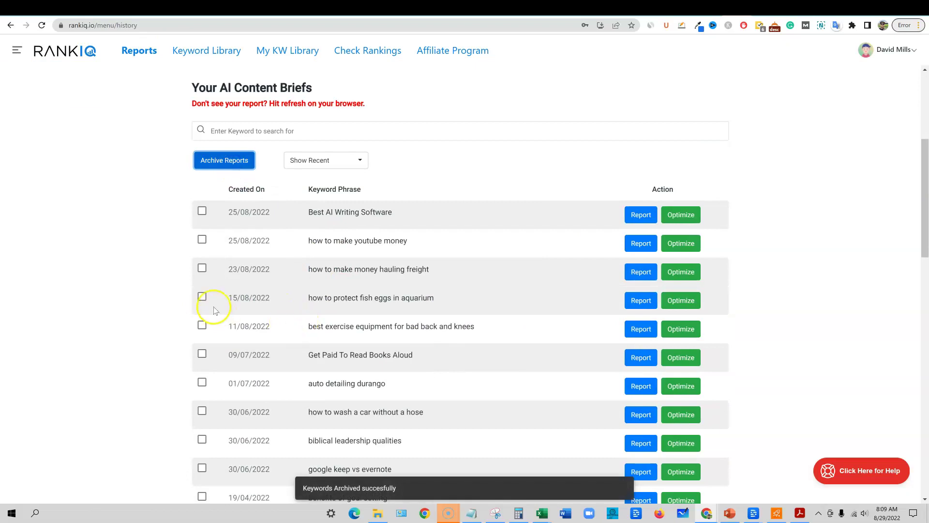
pyautogui.scroll(-7, 559, 425)
pyautogui.scroll(7, 534, 439)
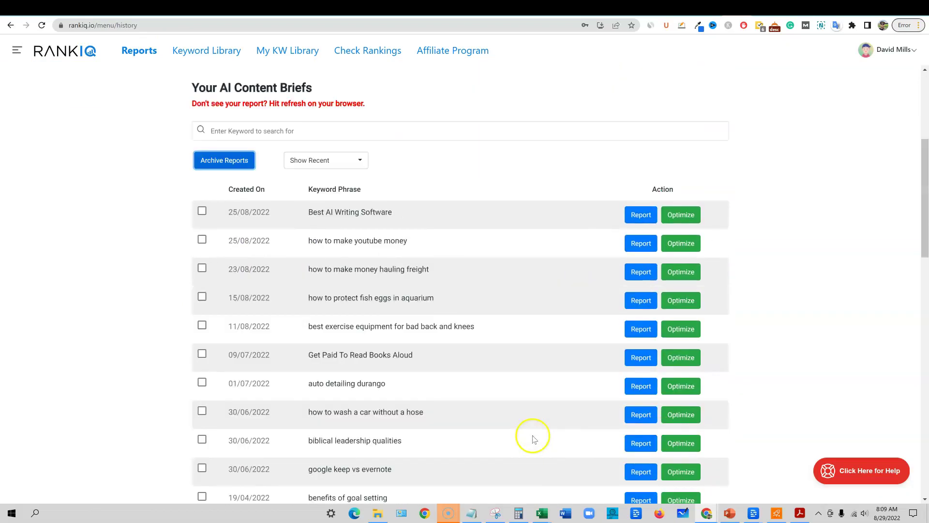
pyautogui.scroll(5, 534, 439)
pyautogui.scroll(-6, 601, 400)
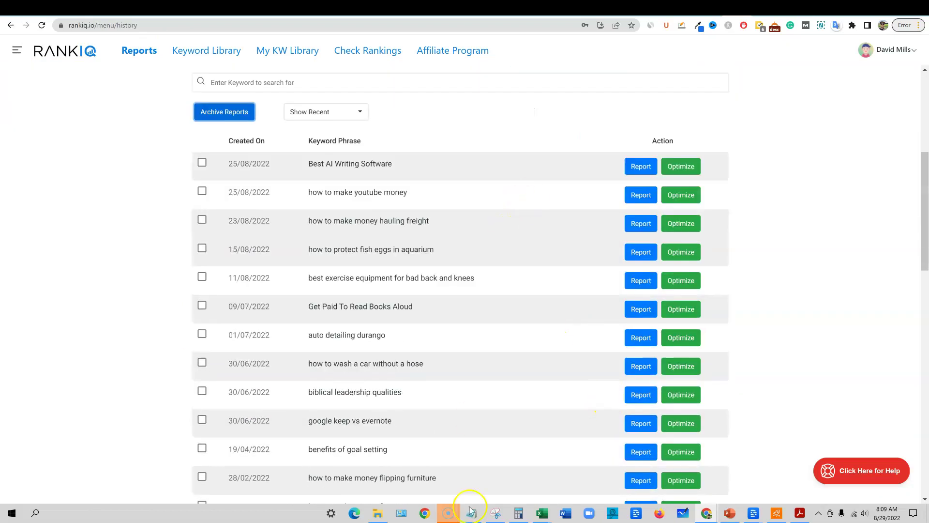
pyautogui.scroll(-13, 415, 421)
pyautogui.scroll(15, 407, 438)
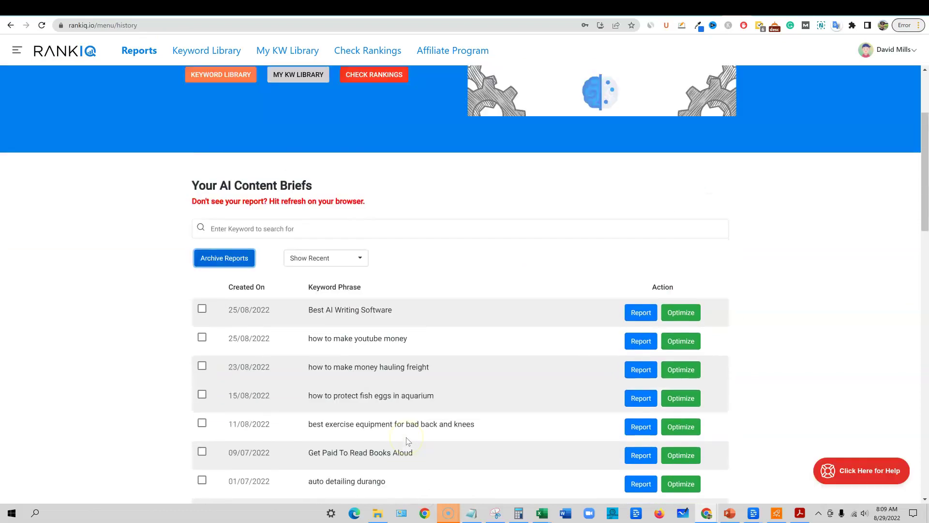
pyautogui.scroll(3, 408, 441)
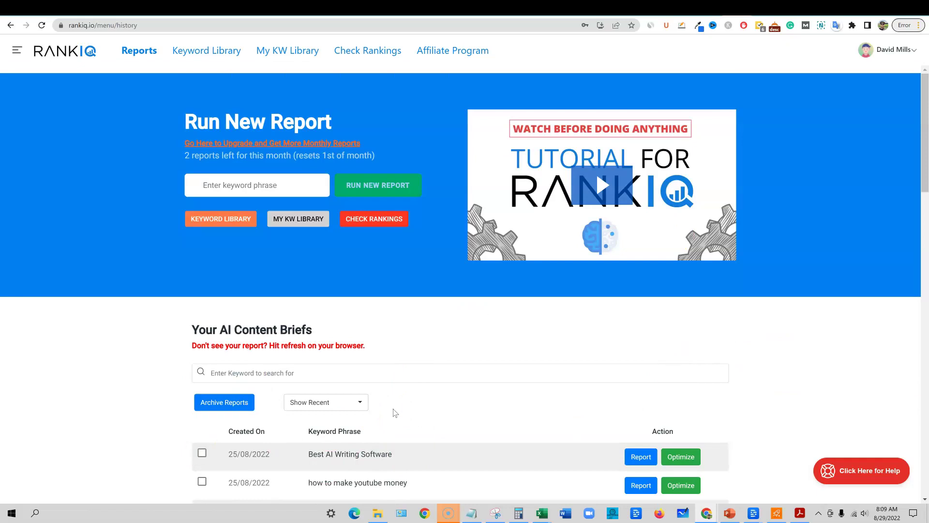
pyautogui.moveTo(542, 514)
pyautogui.click(589, 477)
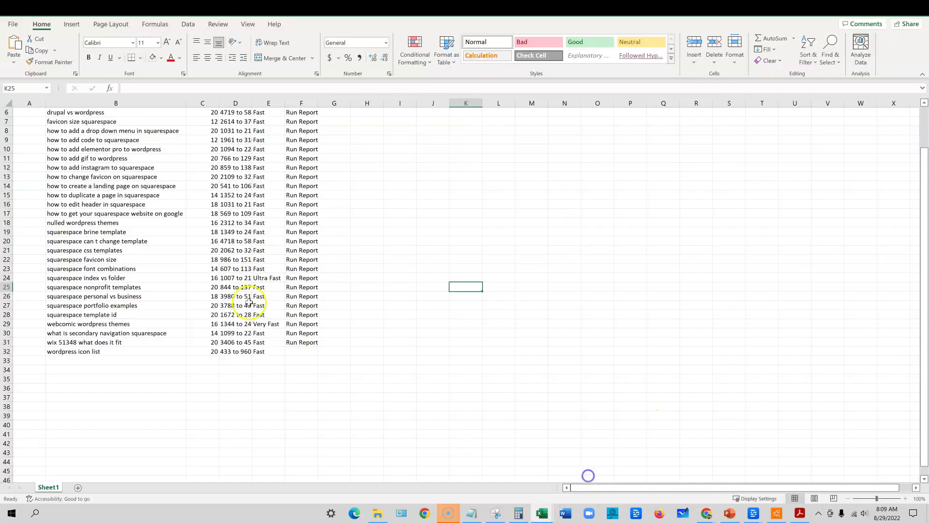
pyautogui.click(353, 112)
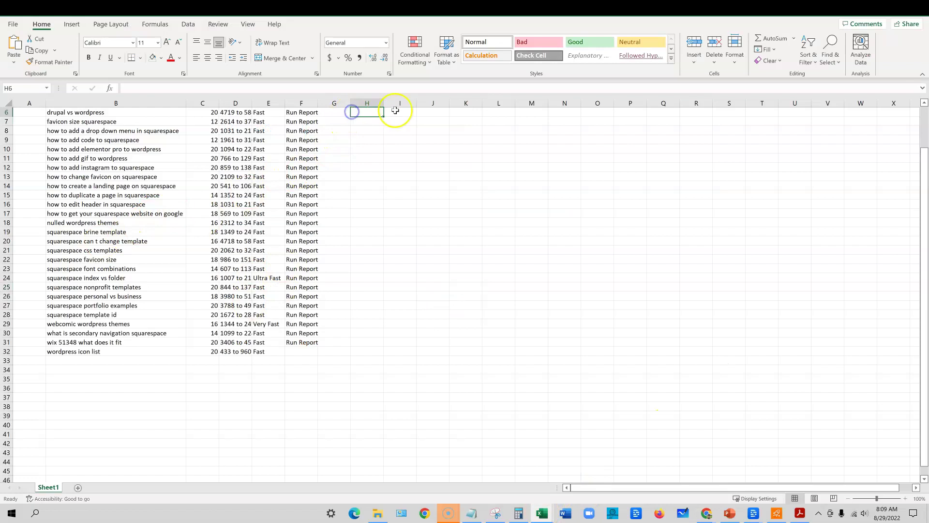
pyautogui.click(402, 112)
pyautogui.click(434, 111)
pyautogui.click(537, 112)
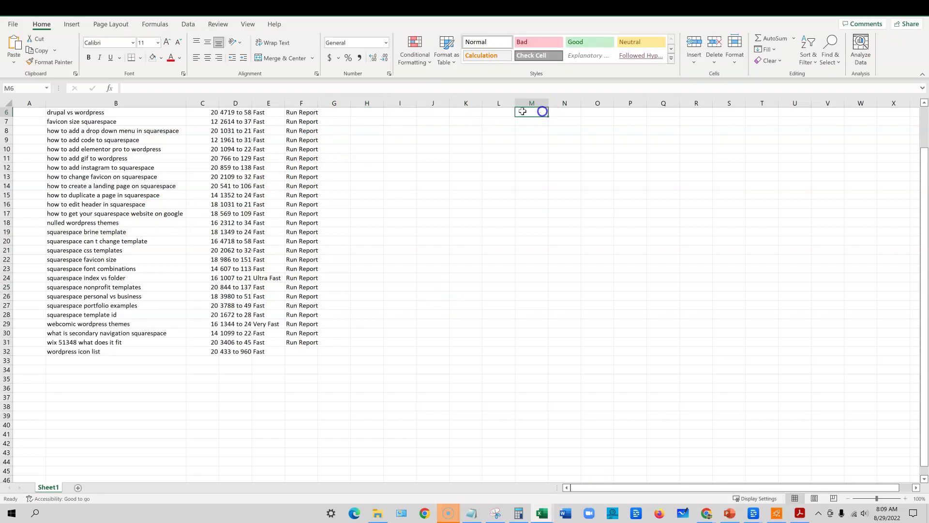
pyautogui.click(711, 516)
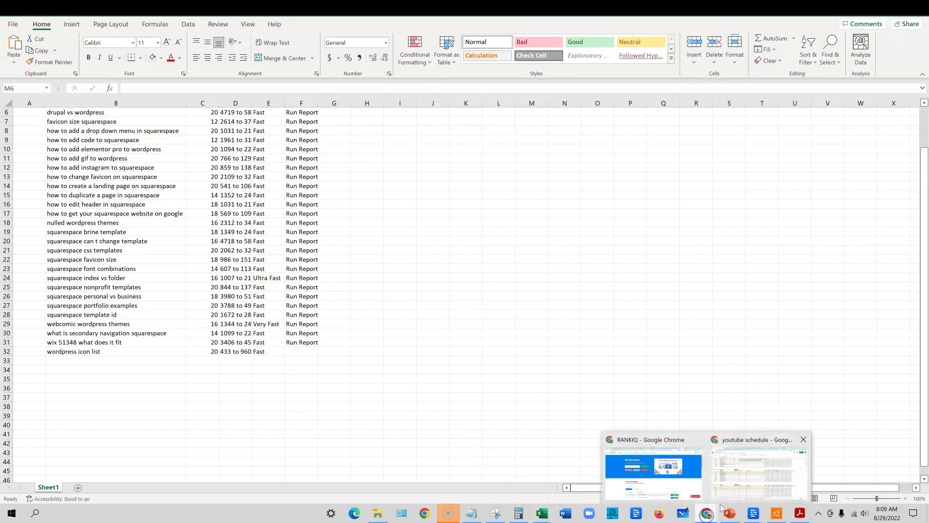
pyautogui.click(687, 486)
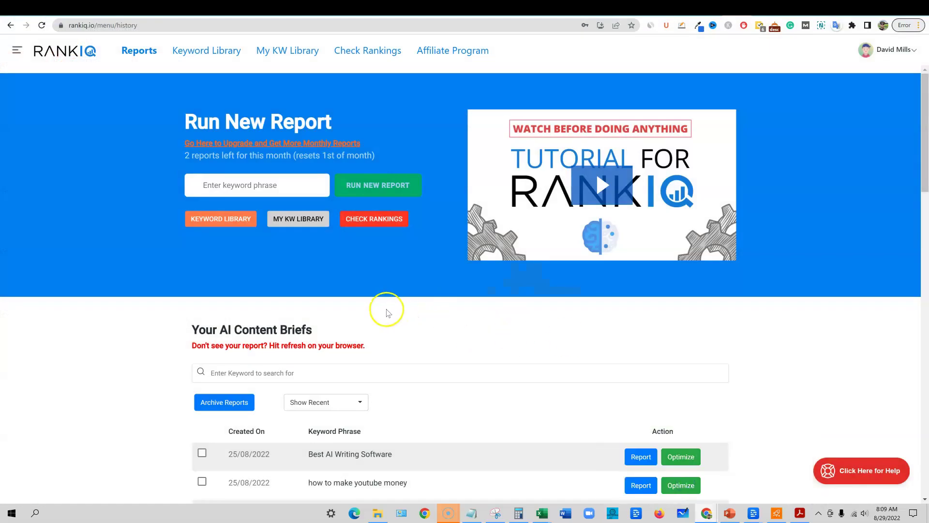